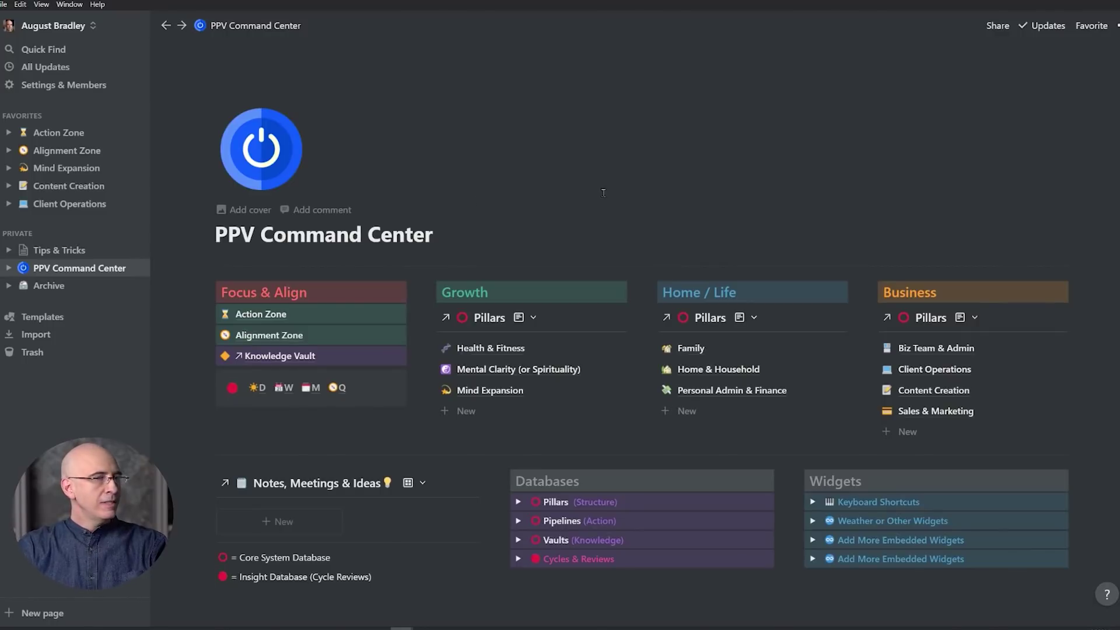
Open the Action Zone page and review the Today - Action Items and Daily Tracking sections, collapsing Daily Tracking when done
{"action": "left_click", "coordinate": [255, 314]}
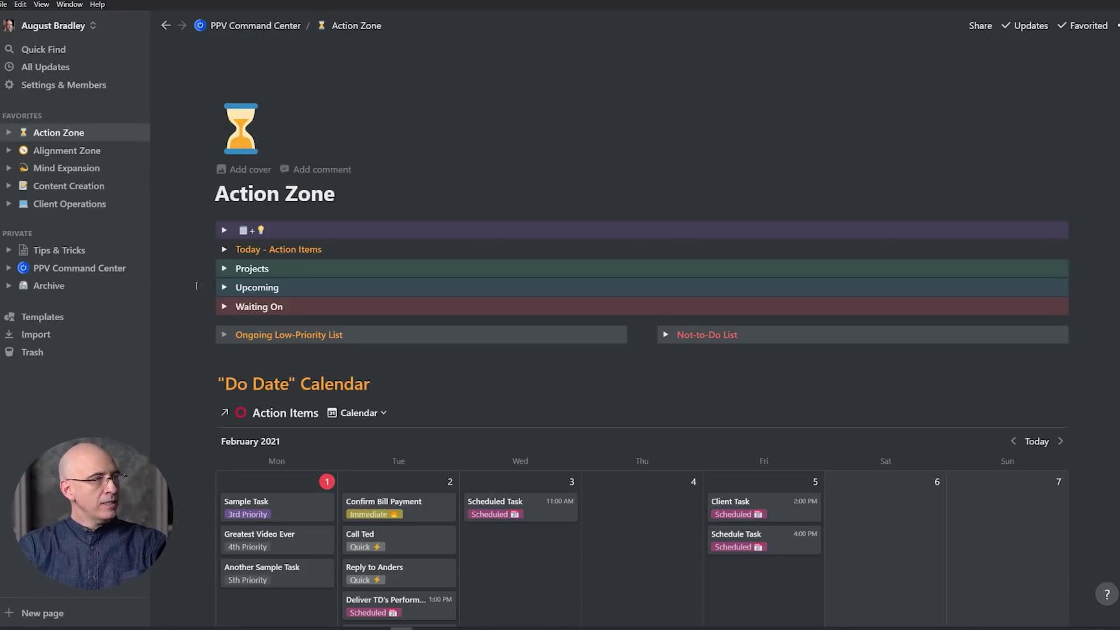
{"action": "left_click", "coordinate": [224, 250]}
{"action": "left_click", "coordinate": [242, 433]}
{"action": "left_click", "coordinate": [243, 433]}
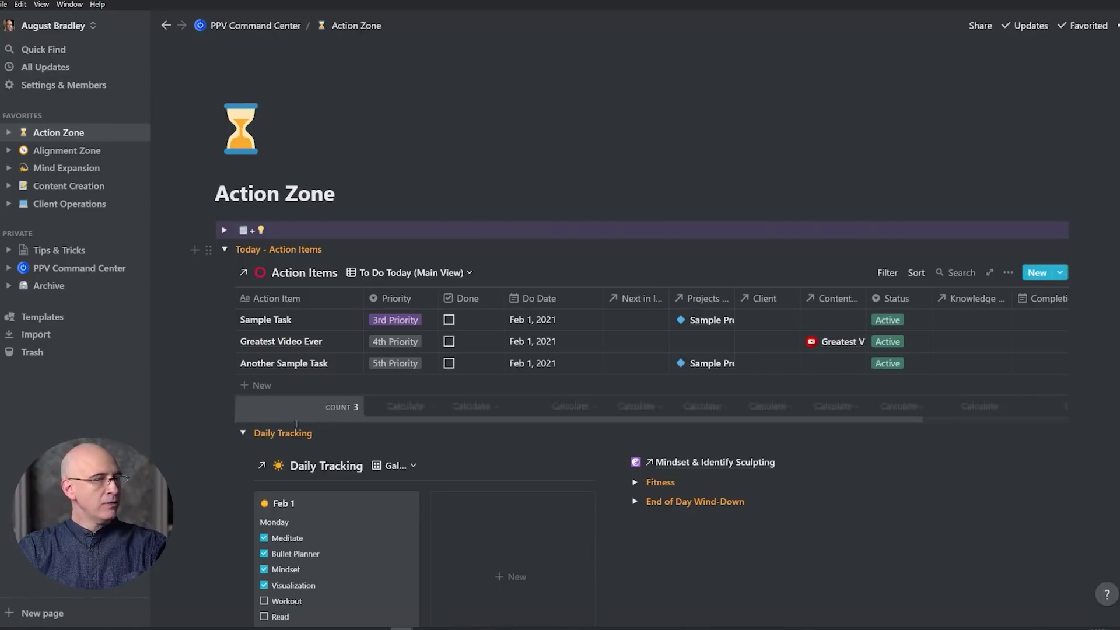
{"action": "scroll", "coordinate": [342, 418], "scroll_direction": "down", "scroll_amount": 2}
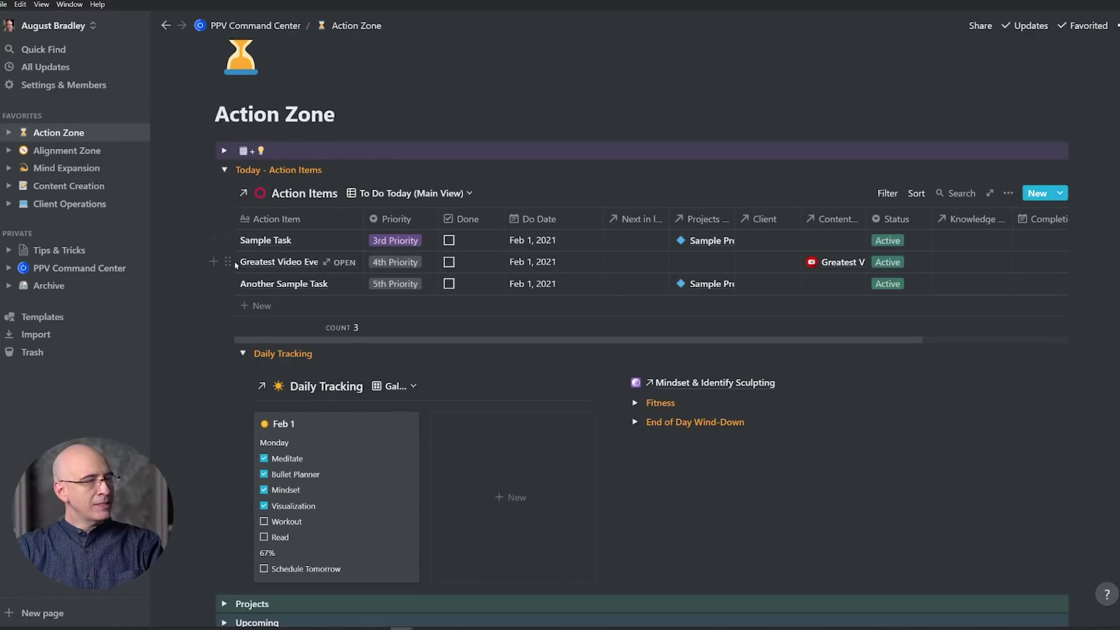
{"action": "left_click", "coordinate": [242, 353]}
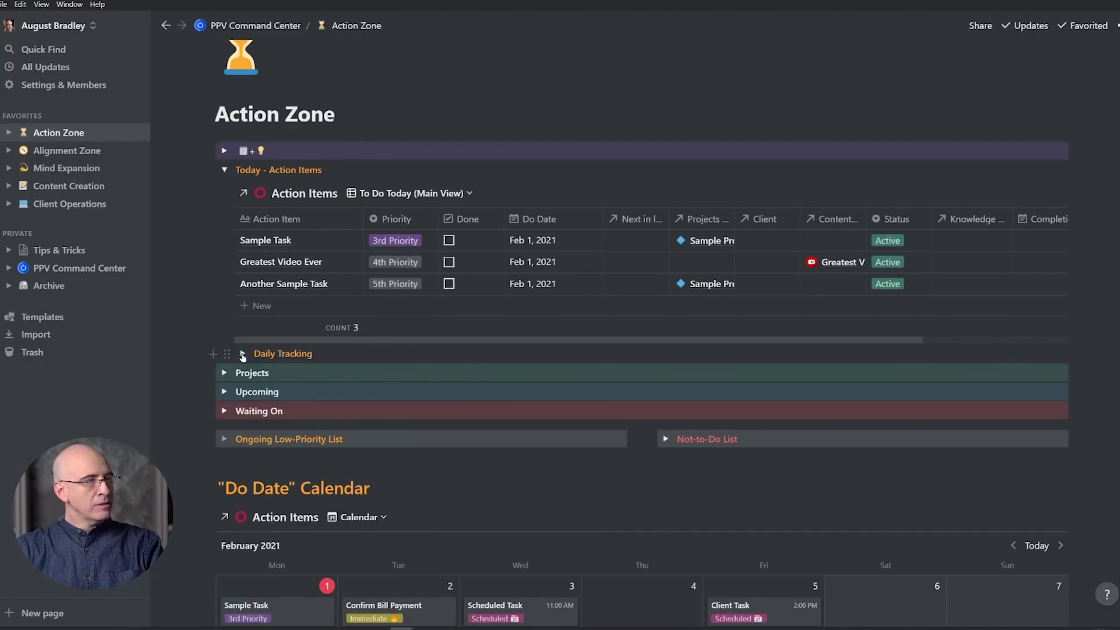
Inspect the filter and sort settings of the "Do Date" Calendar view
{"action": "scroll", "coordinate": [213, 197], "scroll_direction": "down", "scroll_amount": 7}
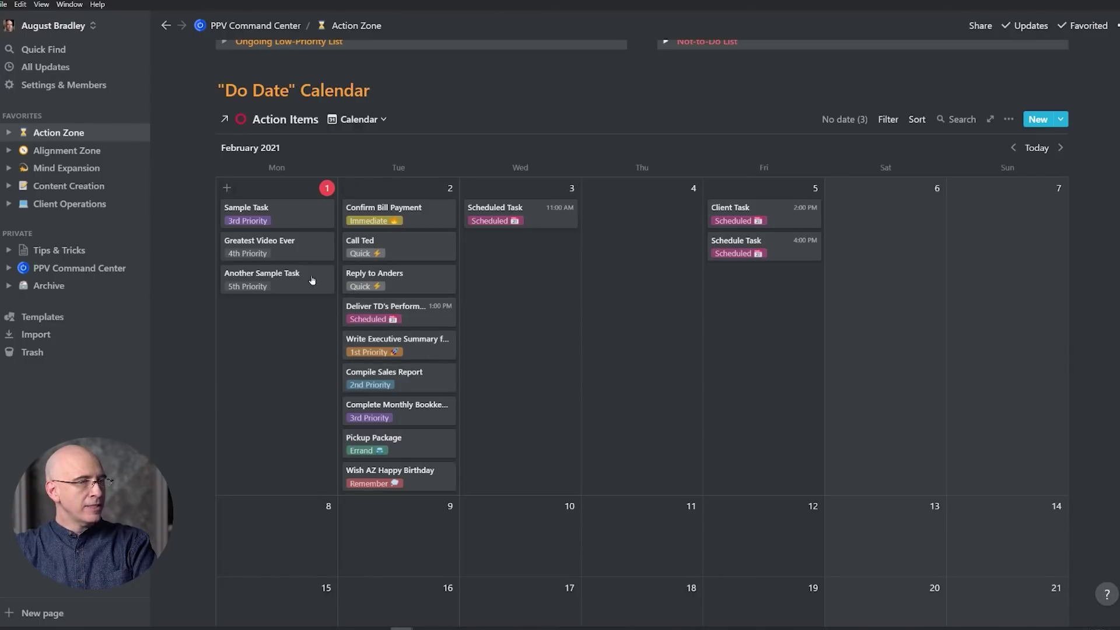
{"action": "left_click", "coordinate": [886, 119]}
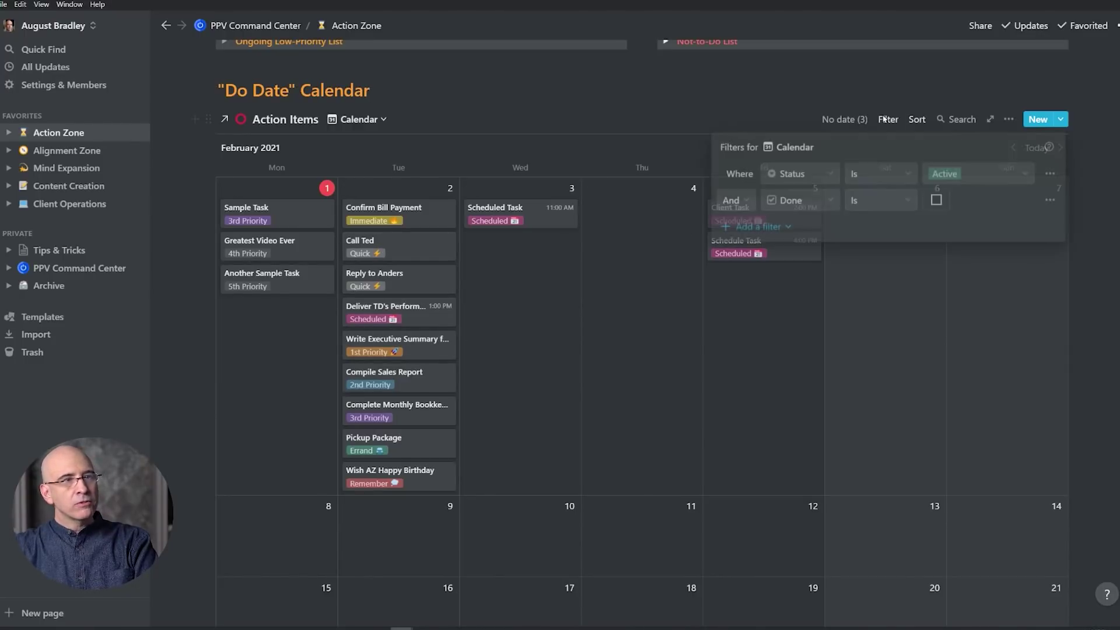
{"action": "left_click", "coordinate": [945, 171]}
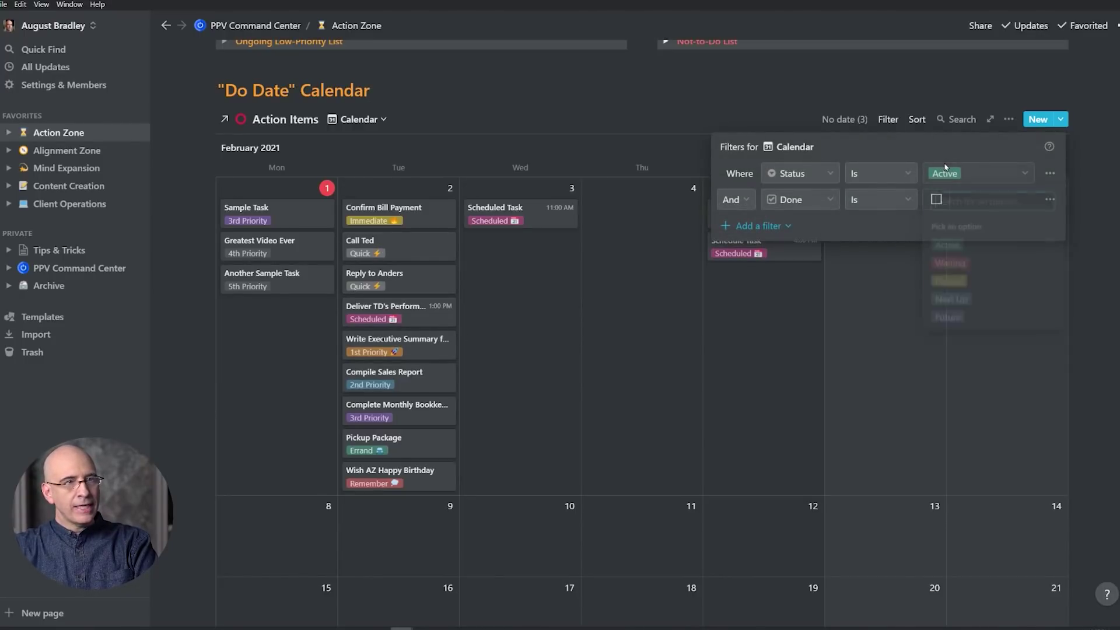
{"action": "left_click", "coordinate": [945, 169]}
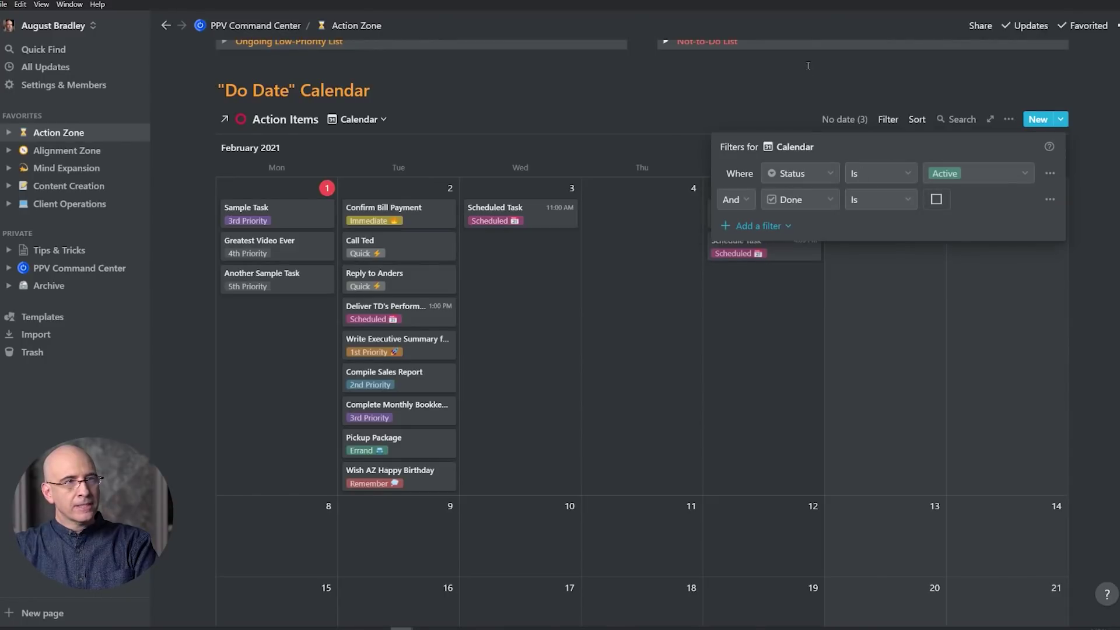
{"action": "left_click", "coordinate": [917, 120]}
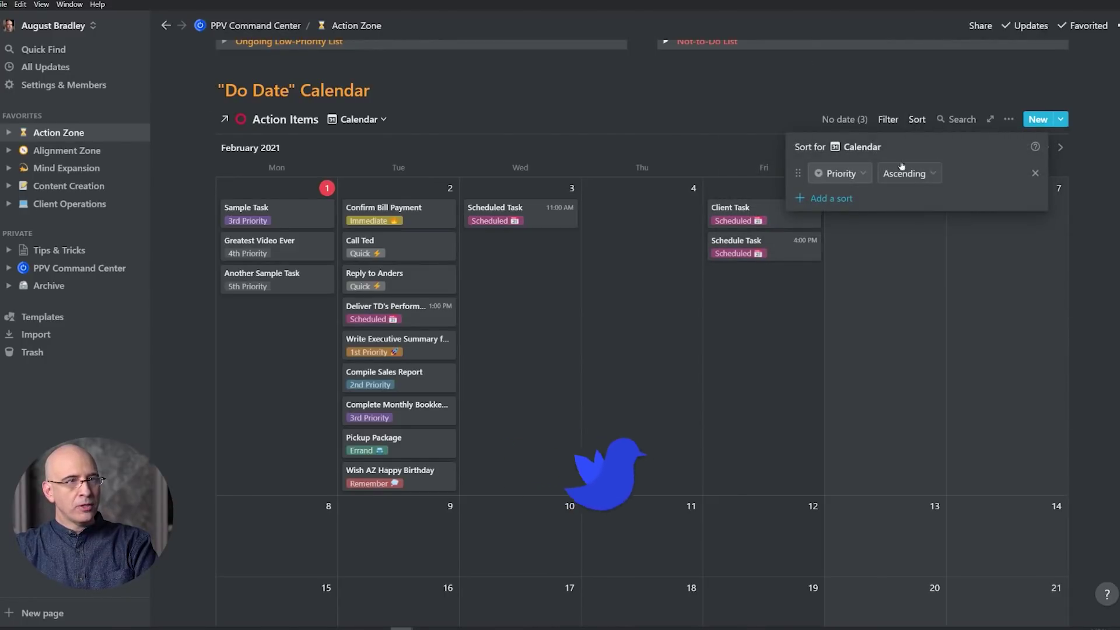
{"action": "left_click", "coordinate": [769, 97]}
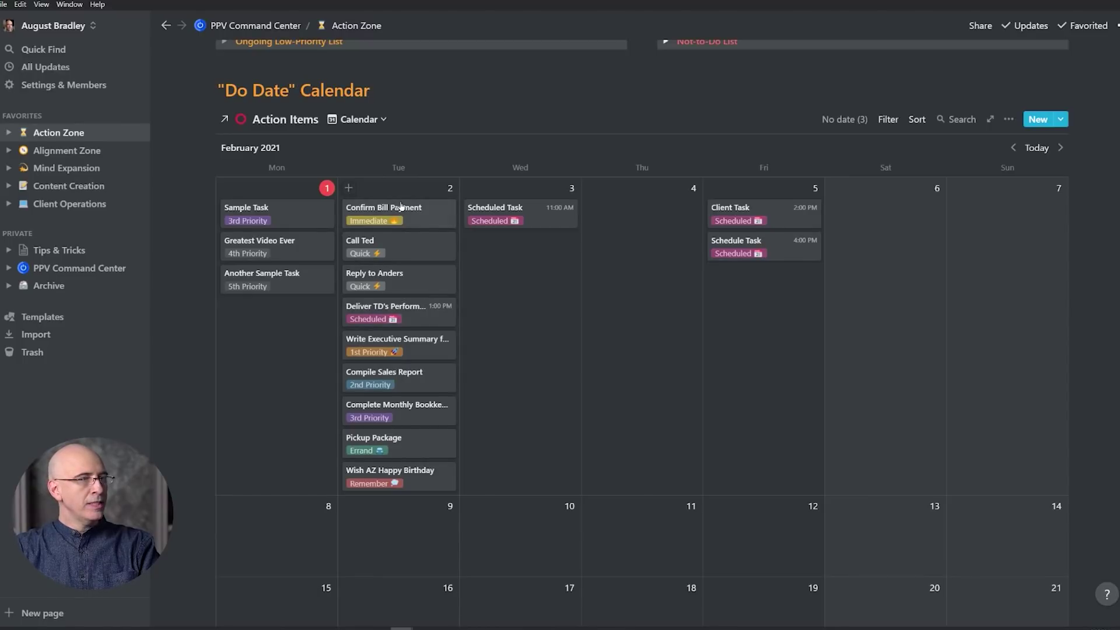
Compare the Today and Upcoming action item tables, collapse both sections, and return to the "Do Date" Calendar
{"action": "scroll", "coordinate": [362, 292], "scroll_direction": "up", "scroll_amount": 5}
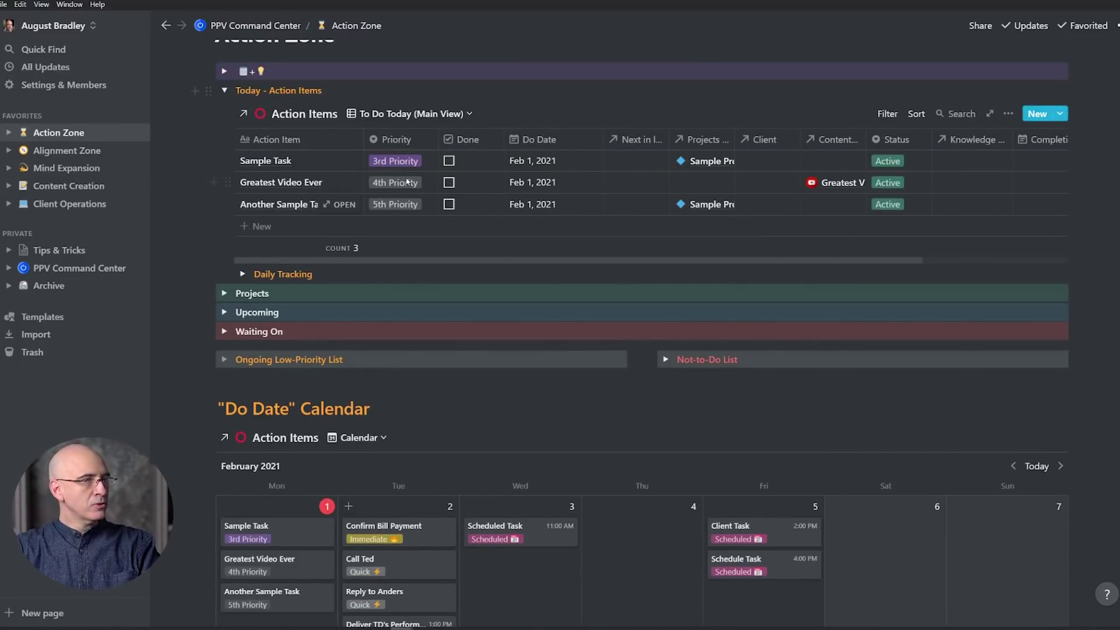
{"action": "scroll", "coordinate": [225, 227], "scroll_direction": "down", "scroll_amount": 1}
{"action": "left_click", "coordinate": [223, 233]}
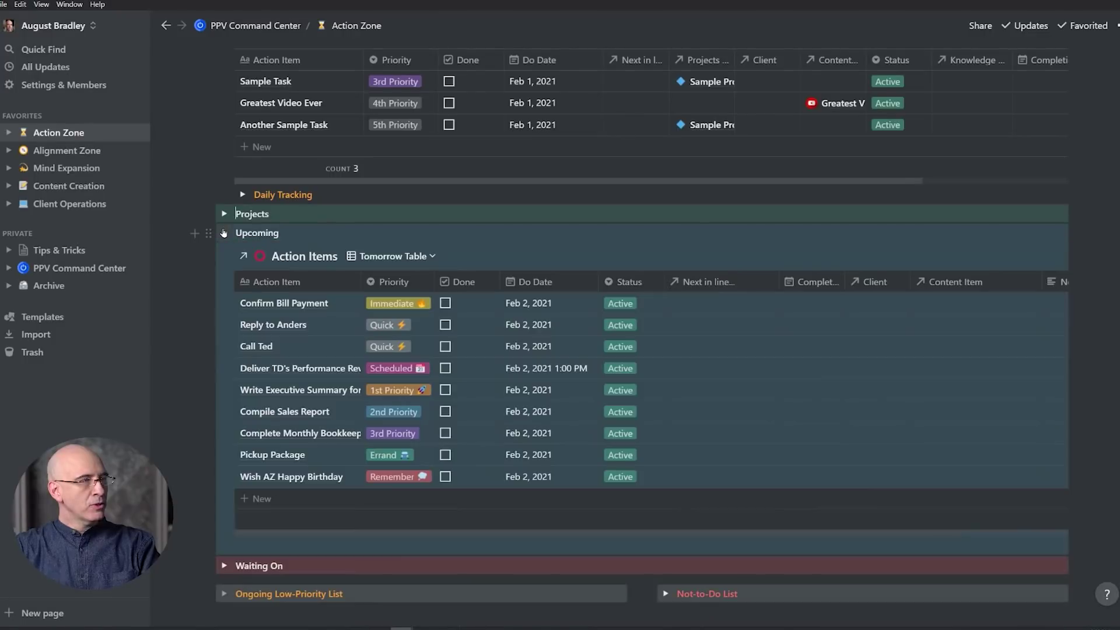
{"action": "scroll", "coordinate": [270, 396], "scroll_direction": "up", "scroll_amount": 1}
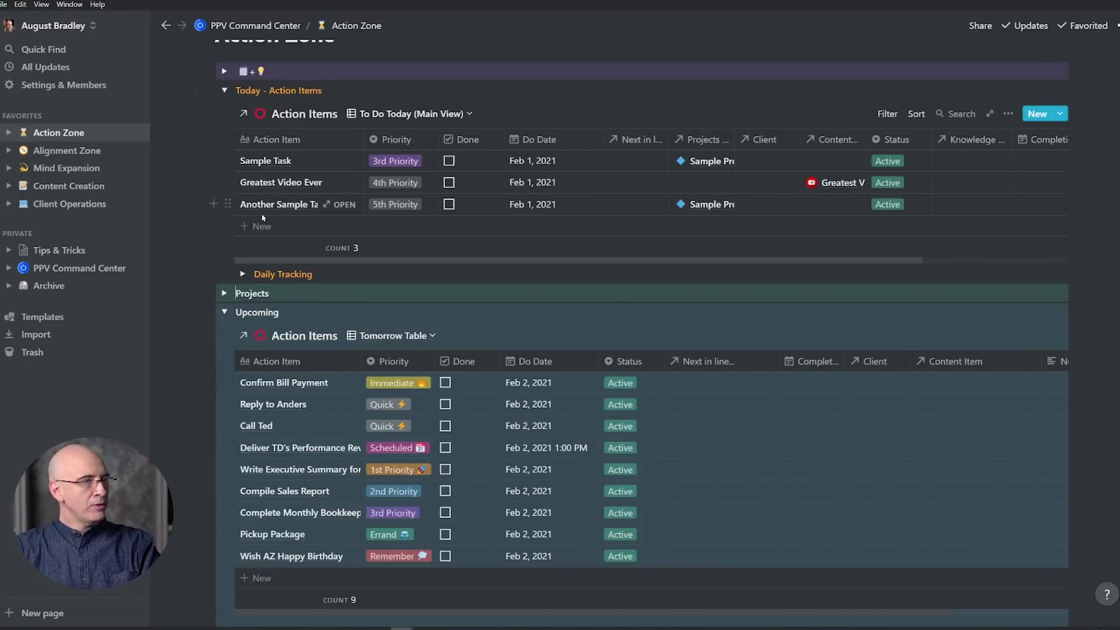
{"action": "left_click", "coordinate": [223, 312]}
{"action": "left_click", "coordinate": [225, 90]}
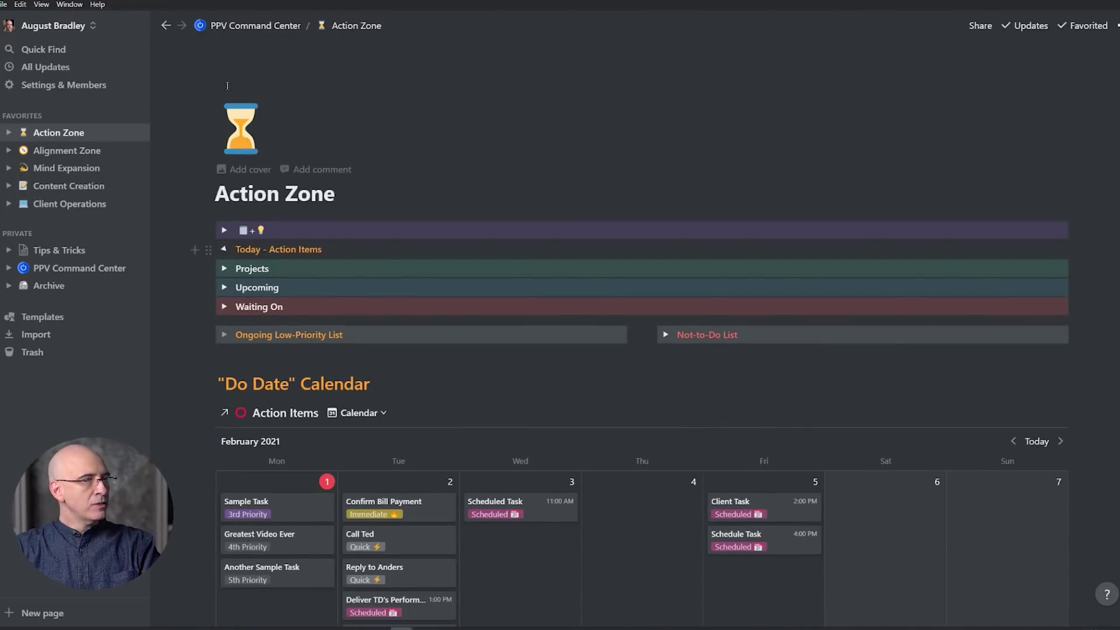
{"action": "scroll", "coordinate": [251, 275], "scroll_direction": "down", "scroll_amount": 3}
{"action": "scroll", "coordinate": [250, 276], "scroll_direction": "down", "scroll_amount": 1}
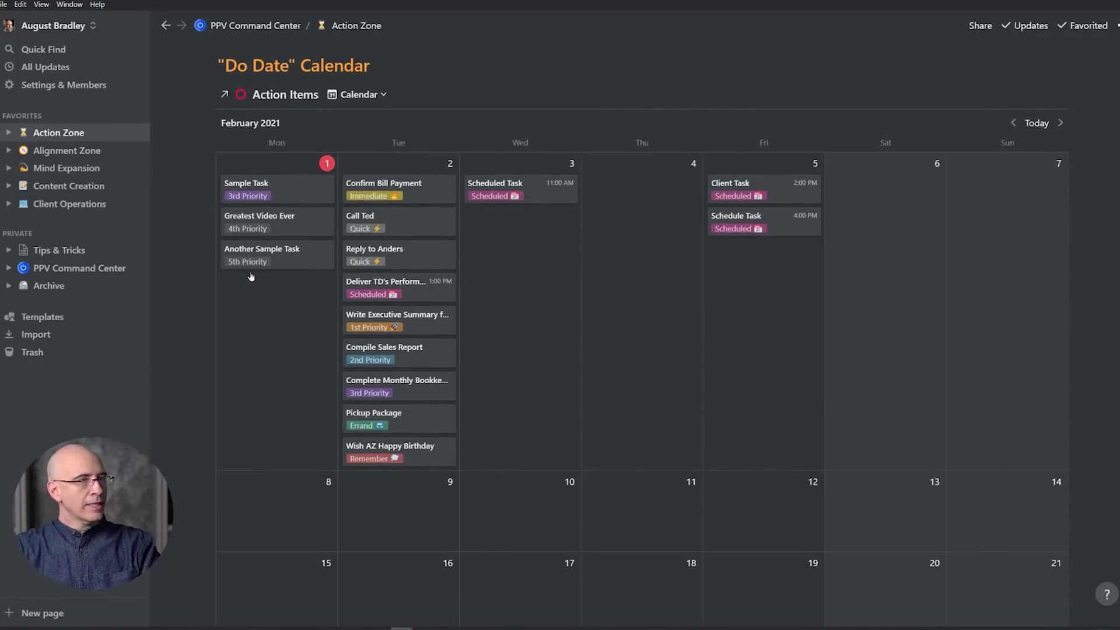
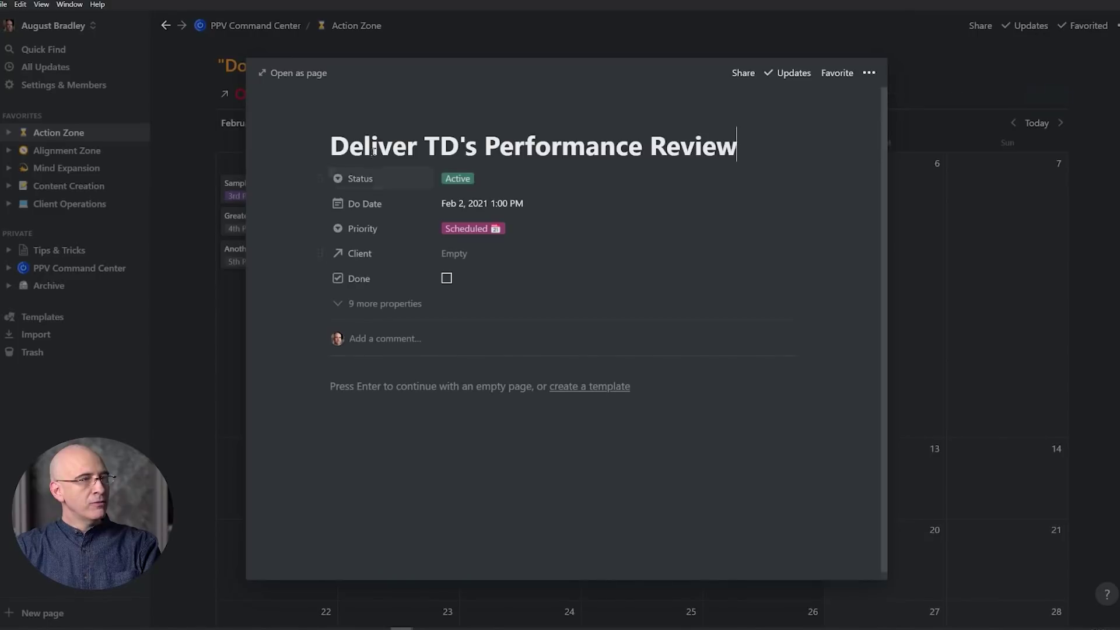
Examine the Priority options and the Do Date time setting of the Deliver TD's Performance Review task, leaving them unmodified
{"action": "left_click", "coordinate": [195, 160]}
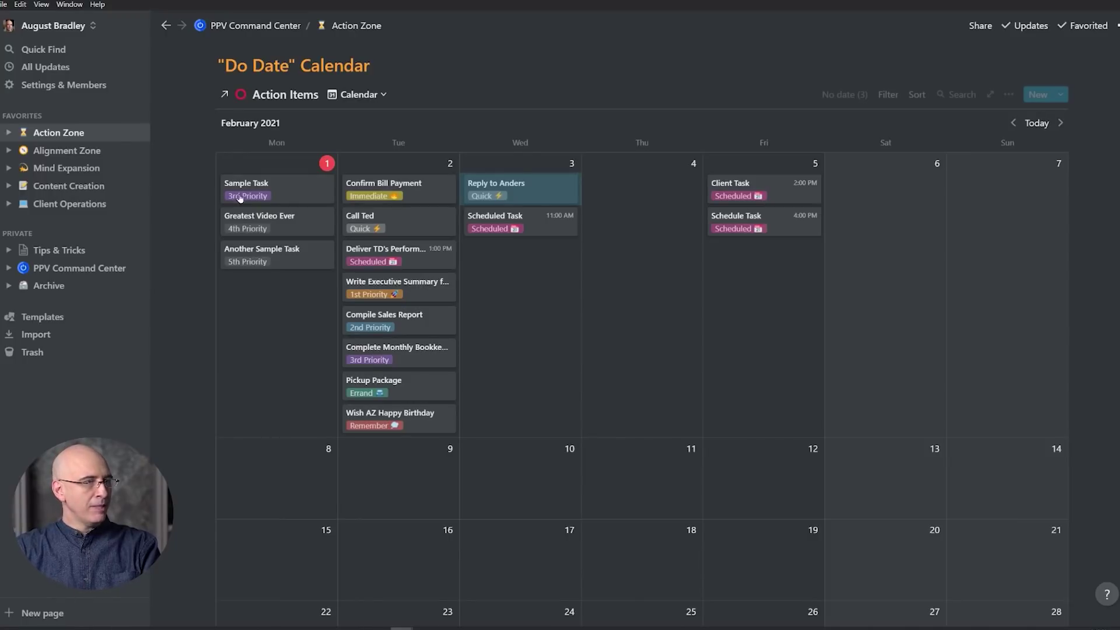
{"action": "left_click", "coordinate": [439, 255]}
{"action": "left_click", "coordinate": [538, 235]}
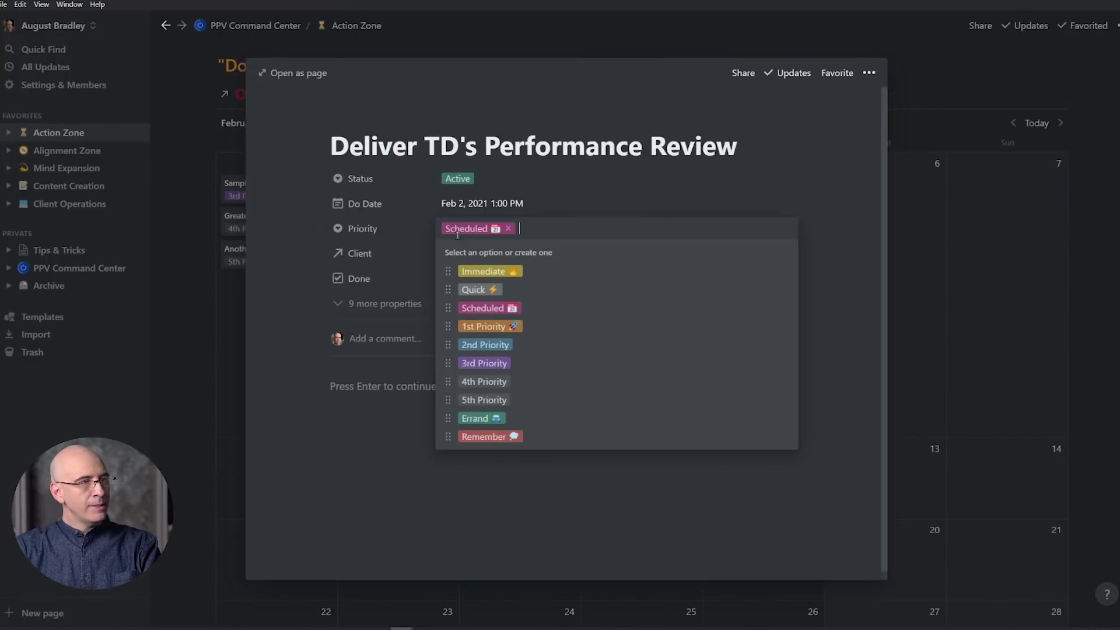
{"action": "key", "text": "Escape"}
{"action": "left_click", "coordinate": [514, 203]}
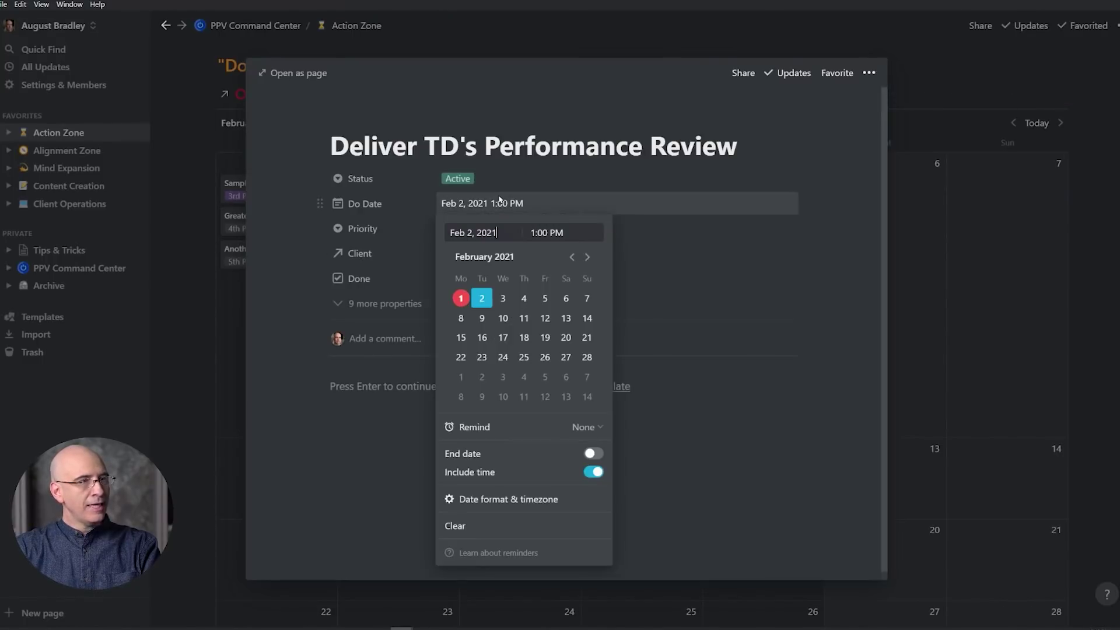
{"action": "left_click", "coordinate": [668, 254]}
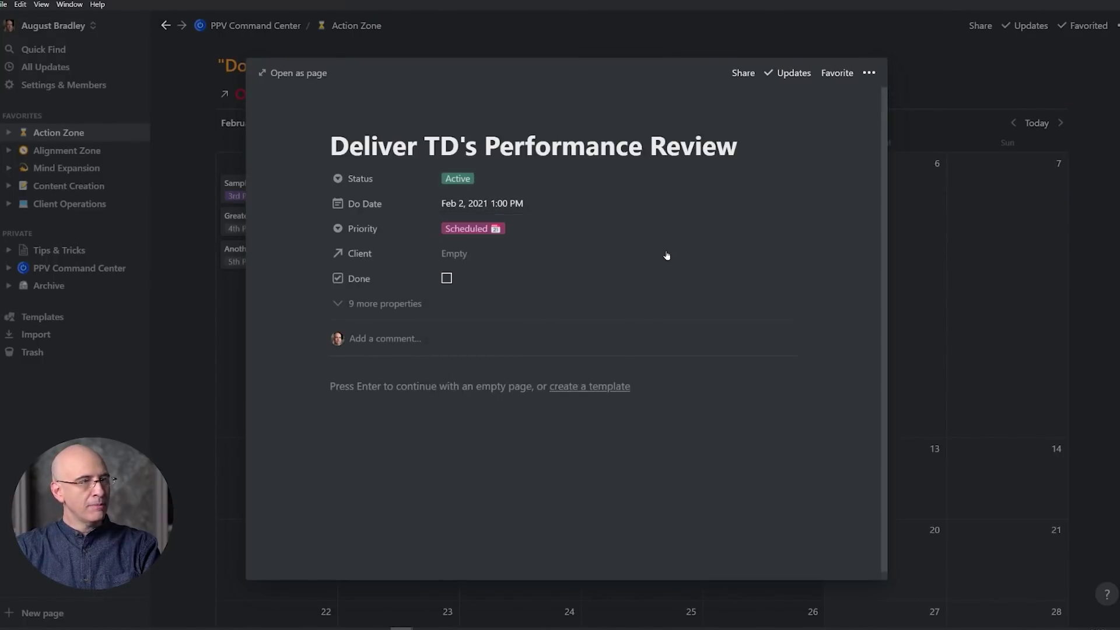
{"action": "left_click", "coordinate": [197, 210]}
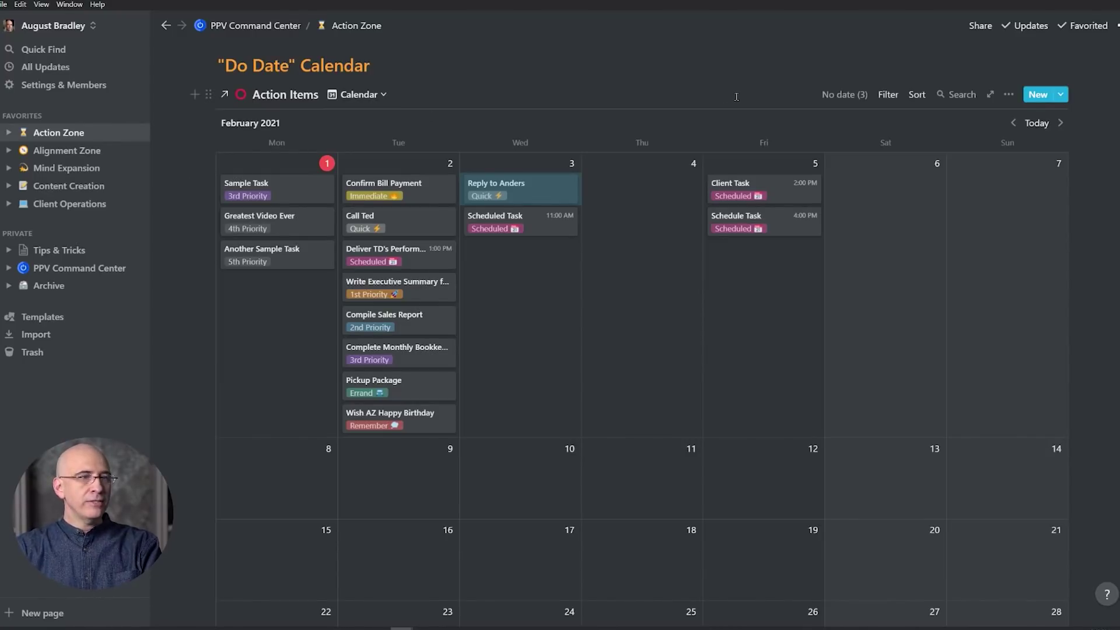
{"action": "left_click", "coordinate": [633, 83]}
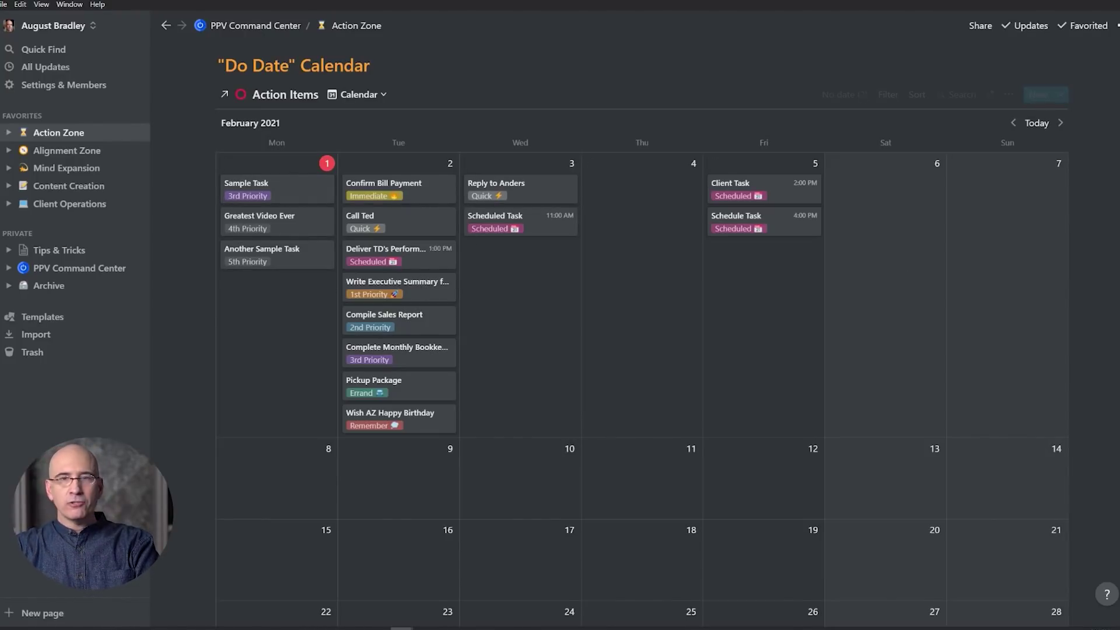
View the details of the Deliver TD's Performance Review and Write Executive Summary for Meeting tasks
{"action": "left_click", "coordinate": [383, 262]}
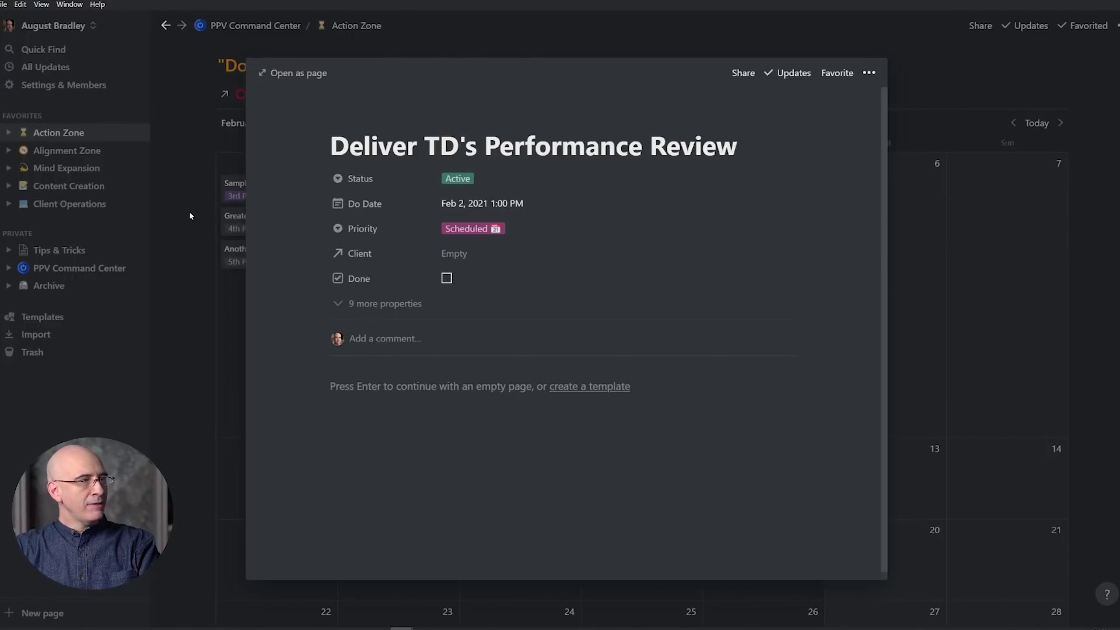
{"action": "left_click", "coordinate": [212, 226]}
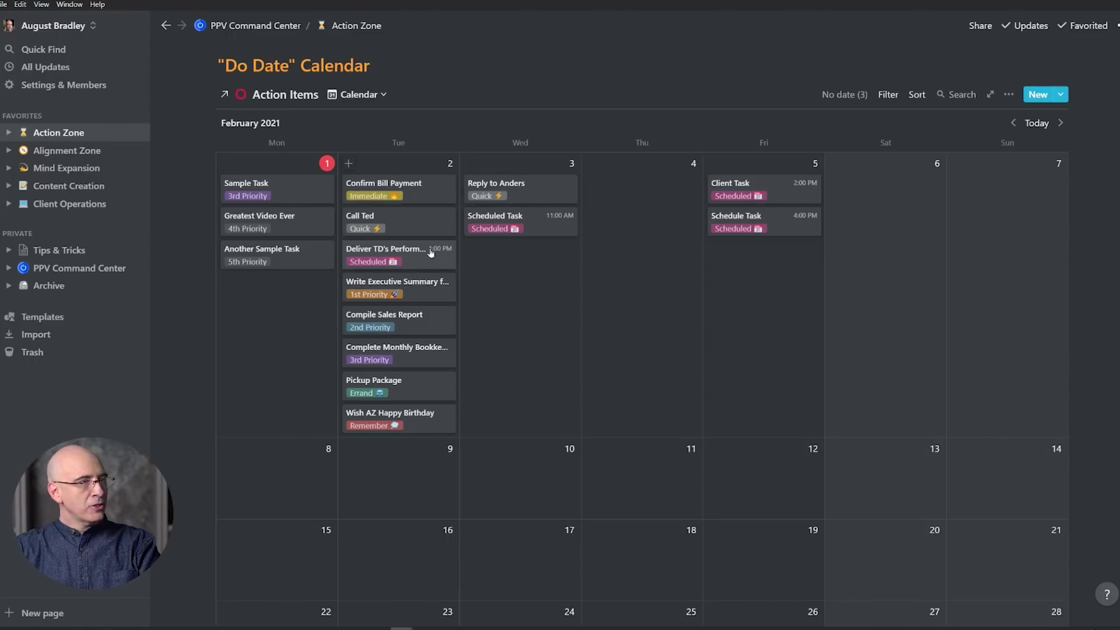
{"action": "left_click", "coordinate": [421, 282]}
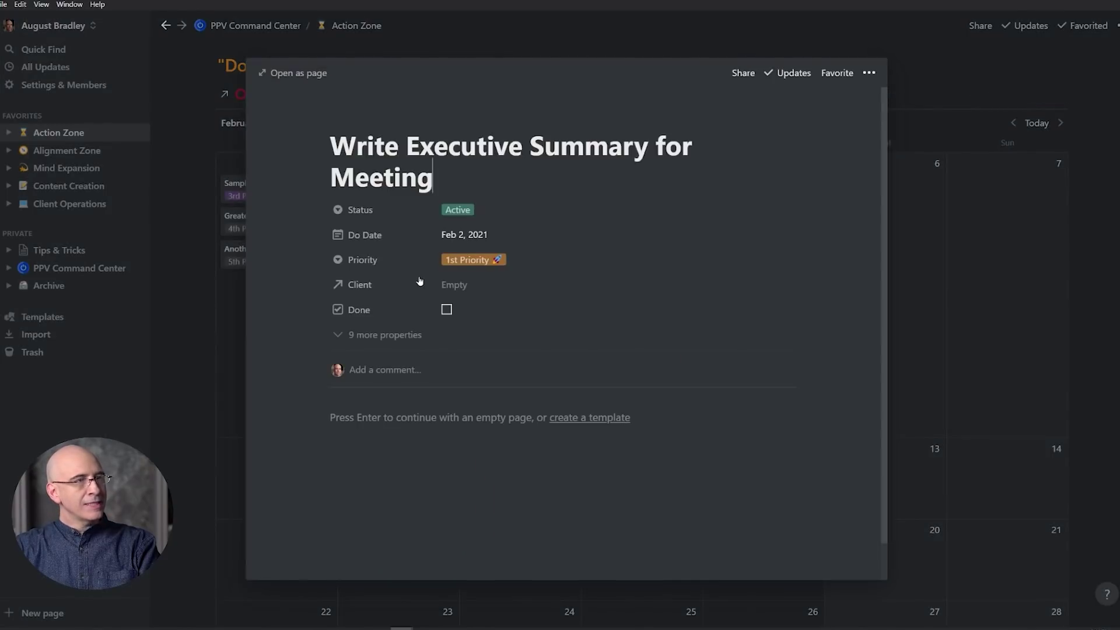
{"action": "left_click", "coordinate": [200, 200]}
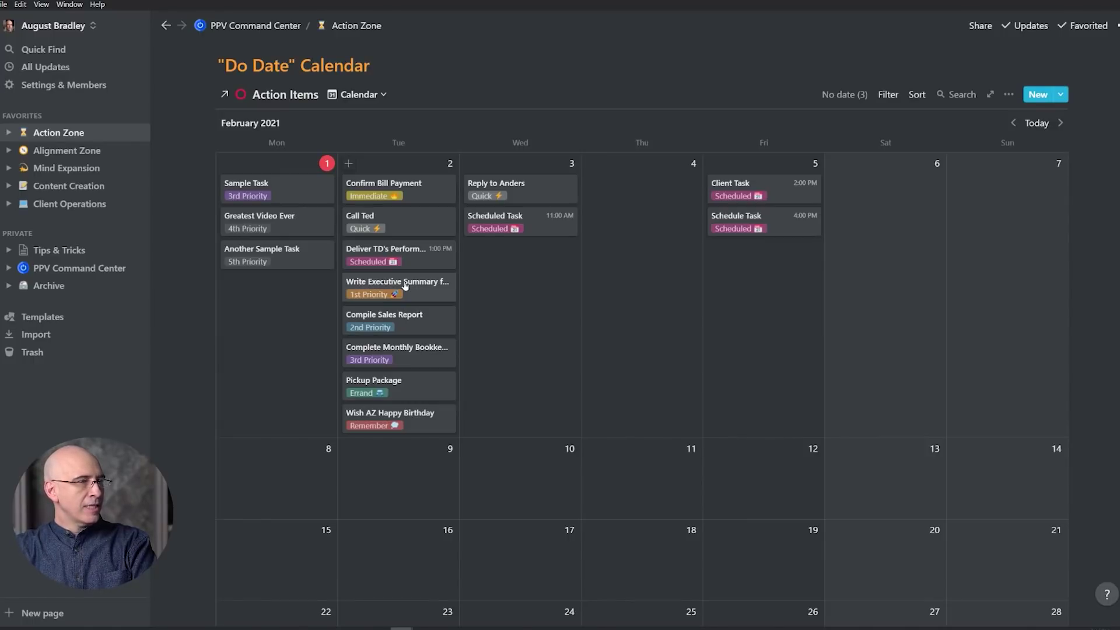
Check the Compile Sales Report task and reschedule it to Thursday, February 4 on the calendar
{"action": "left_click", "coordinate": [411, 318]}
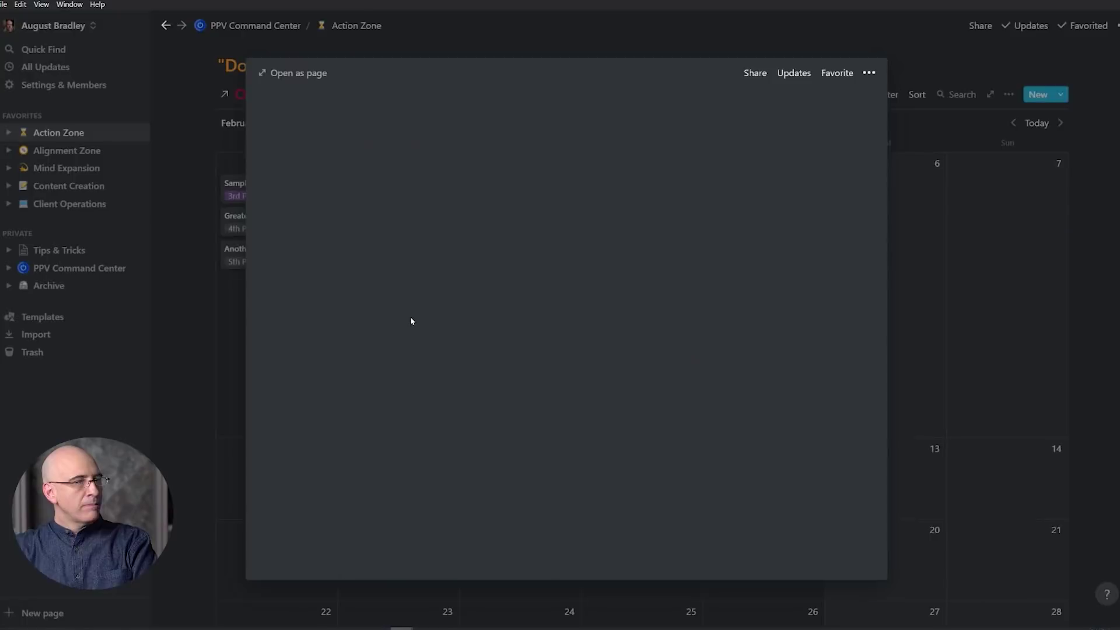
{"action": "left_click", "coordinate": [193, 207]}
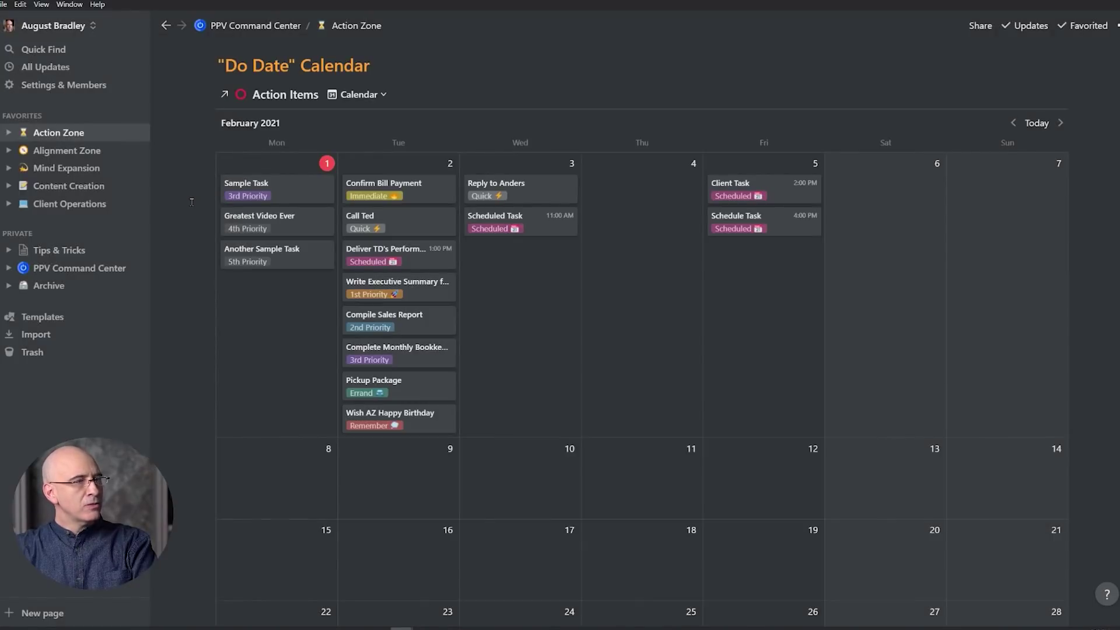
{"action": "left_click_drag", "start_coordinate": [407, 318], "coordinate": [657, 253]}
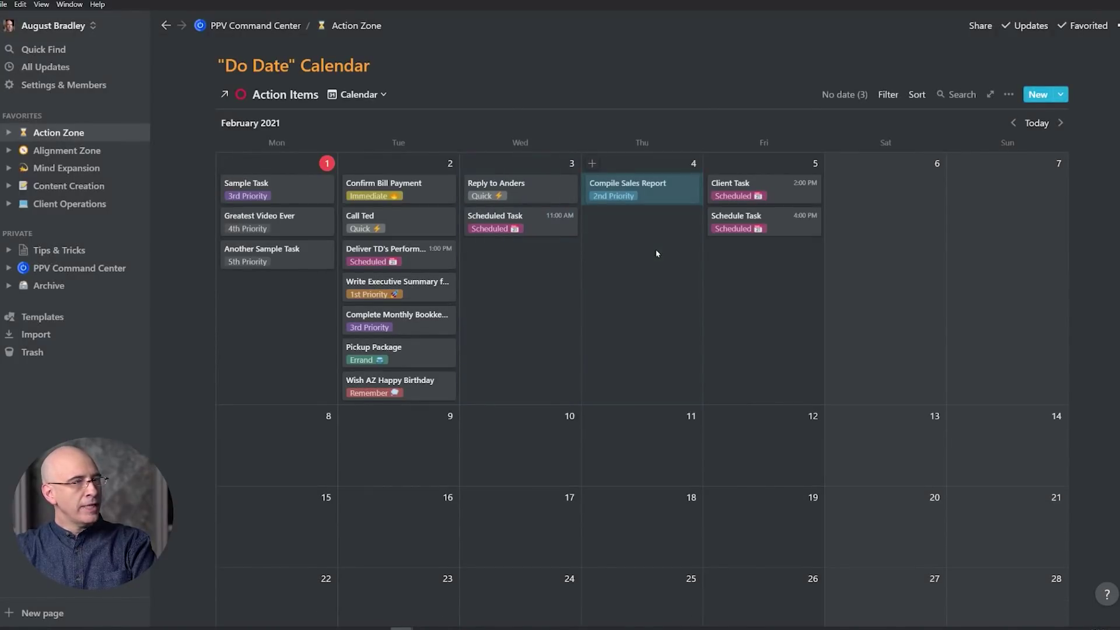
Reschedule Sample Task to Tuesday, February 2 and set its priority to 2nd Priority
{"action": "left_click_drag", "start_coordinate": [261, 187], "coordinate": [404, 255]}
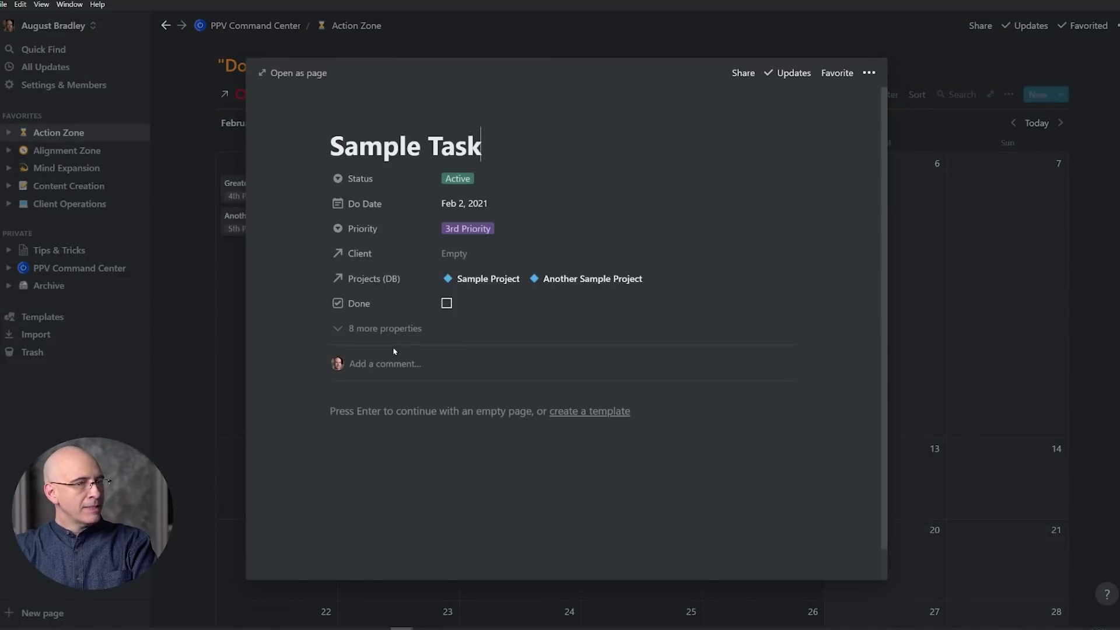
{"action": "left_click", "coordinate": [393, 351]}
{"action": "left_click", "coordinate": [465, 230]}
{"action": "left_click", "coordinate": [475, 344]}
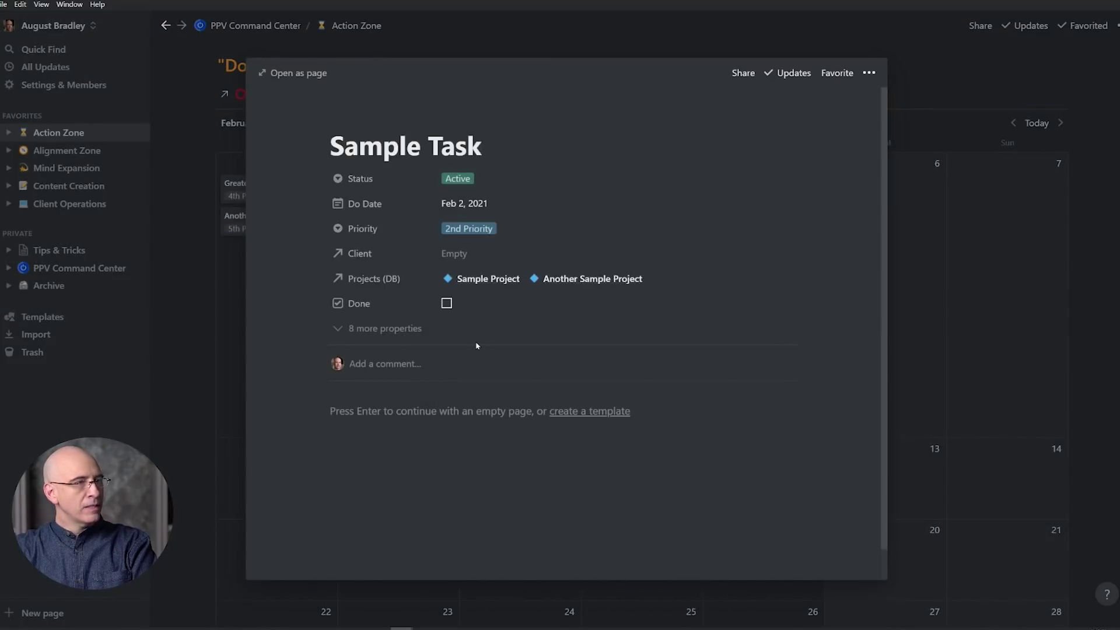
{"action": "key", "text": "Escape"}
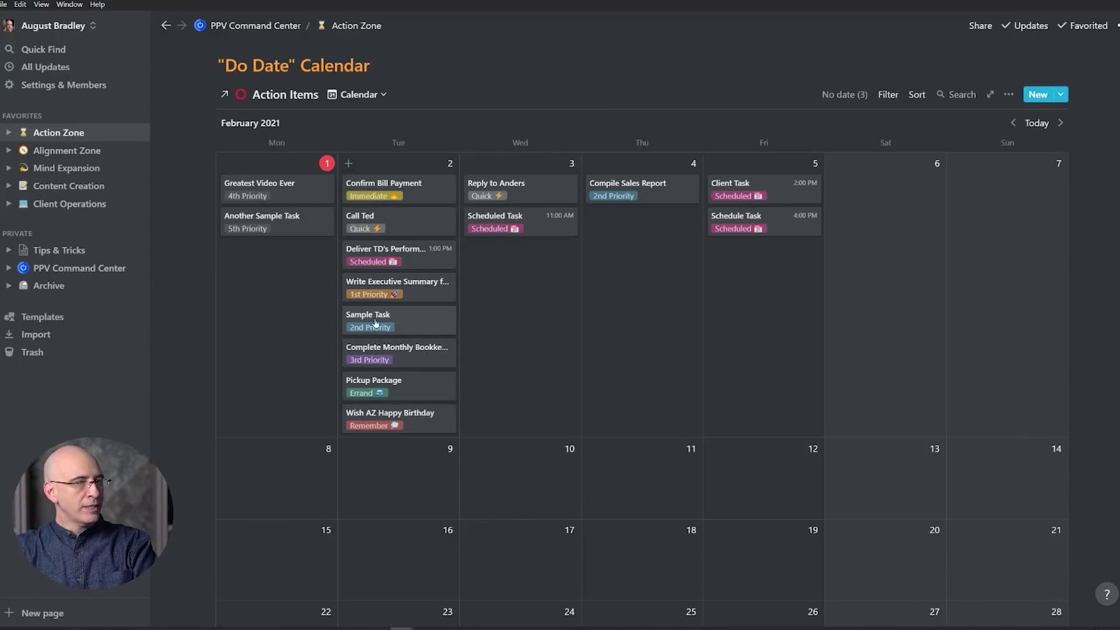
Set the priority of the Complete Monthly Bookkeeping task on February 2 to 2nd Priority
{"action": "left_click", "coordinate": [409, 353]}
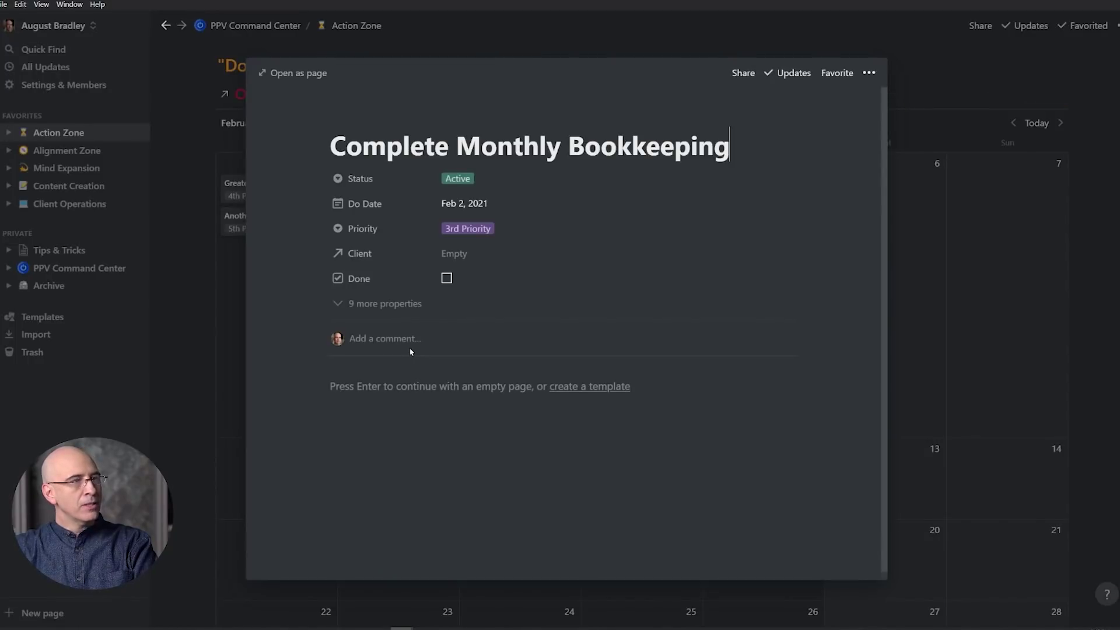
{"action": "left_click", "coordinate": [196, 250]}
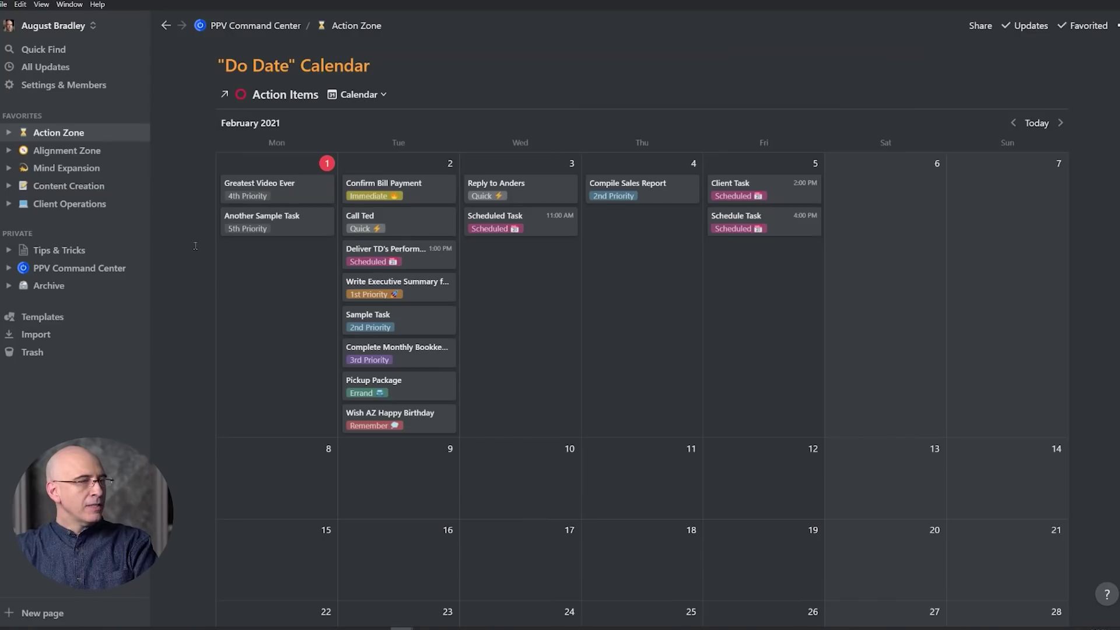
{"action": "left_click", "coordinate": [402, 357]}
{"action": "left_click", "coordinate": [467, 228]}
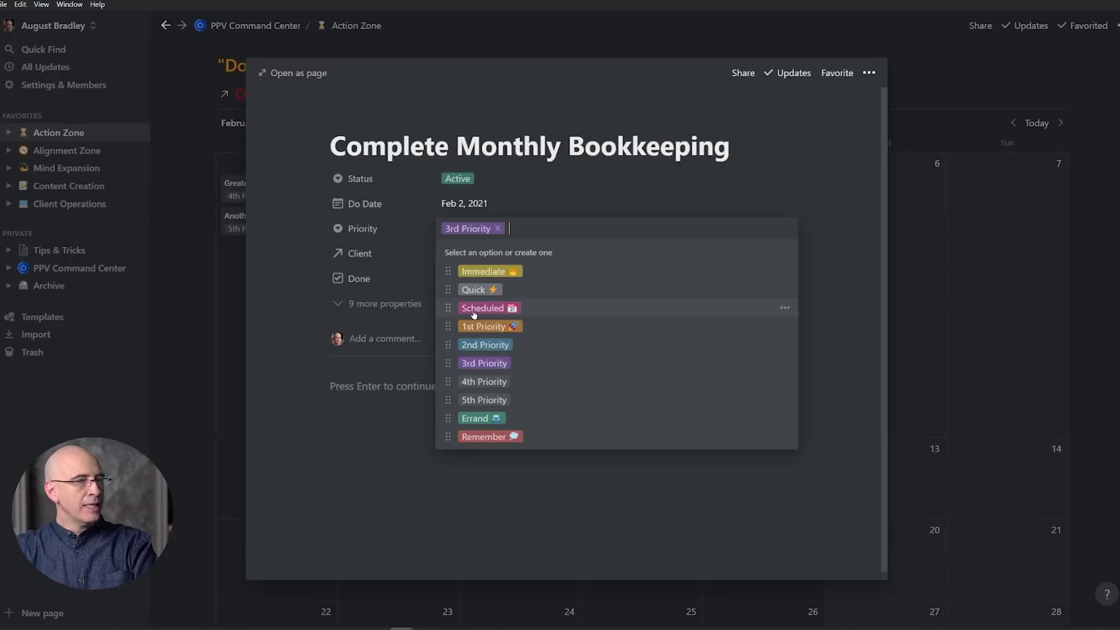
{"action": "left_click", "coordinate": [472, 345]}
{"action": "left_click", "coordinate": [184, 300]}
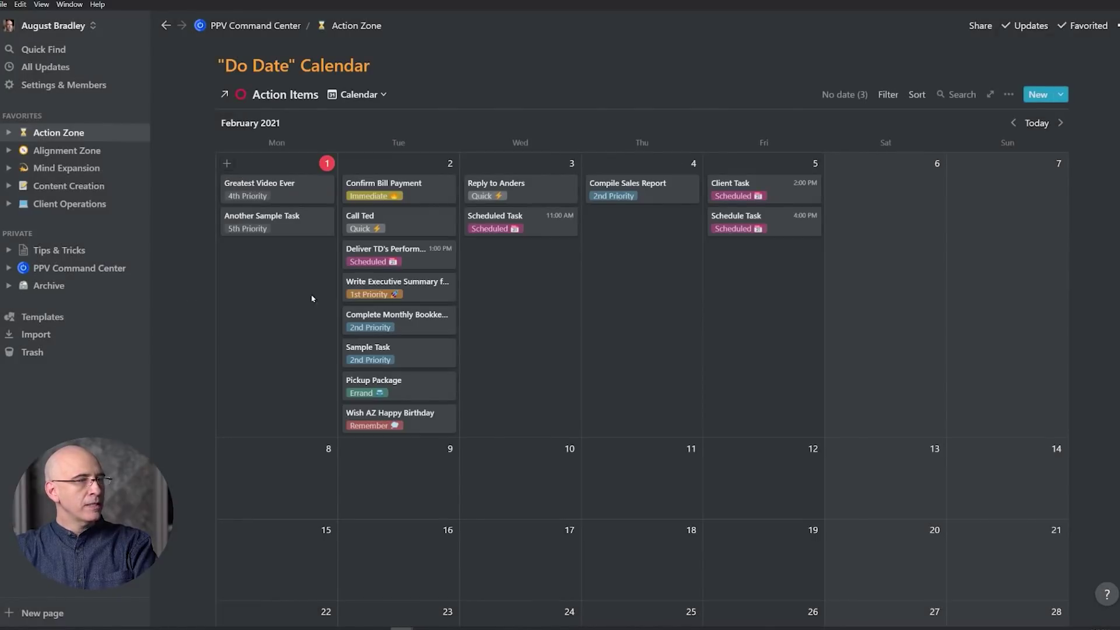
Set the priority of Sample Task on February 2 to 3rd Priority
{"action": "left_click", "coordinate": [403, 366]}
{"action": "left_click", "coordinate": [466, 228]}
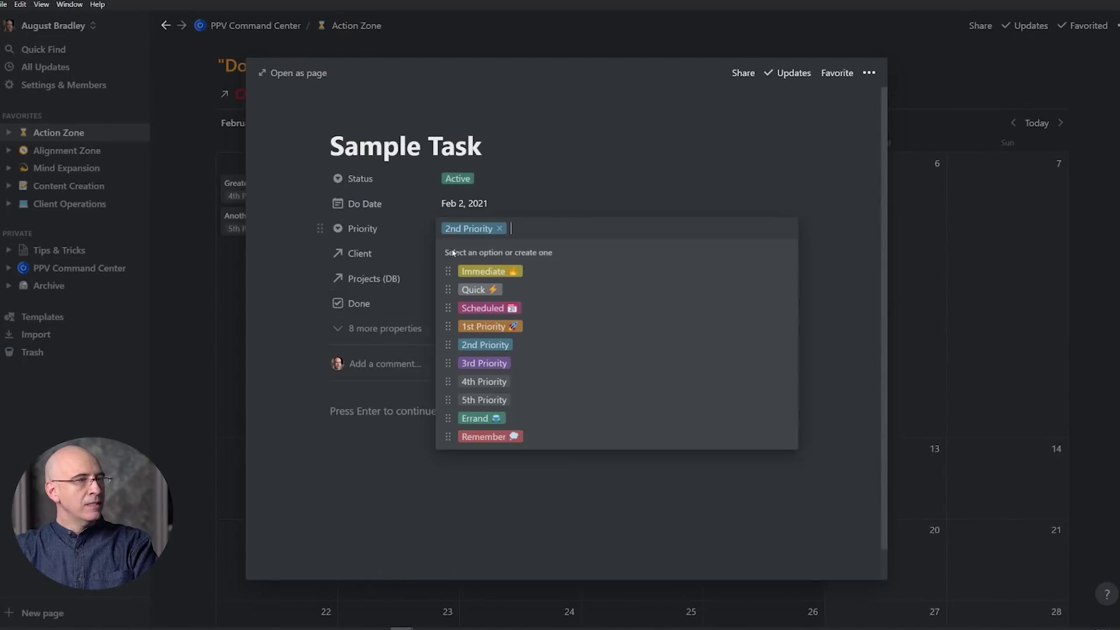
{"action": "left_click", "coordinate": [474, 366]}
{"action": "left_click", "coordinate": [189, 280]}
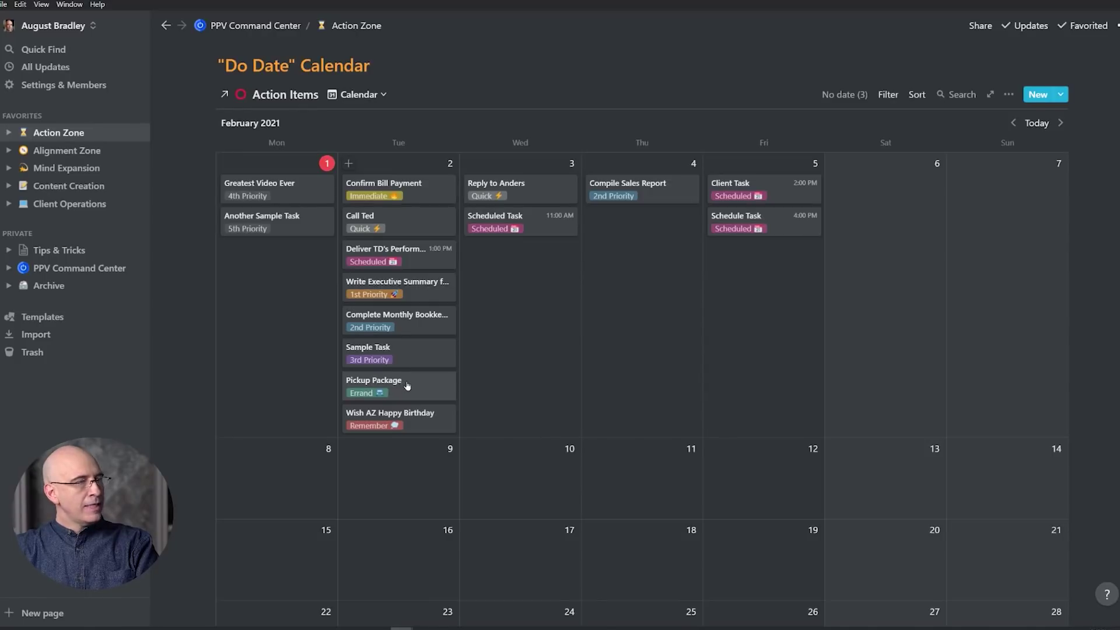
Move the Pickup Package task to Wednesday, February 3 on the calendar and return it to Tuesday, February 2
{"action": "left_click_drag", "start_coordinate": [406, 385], "coordinate": [514, 257]}
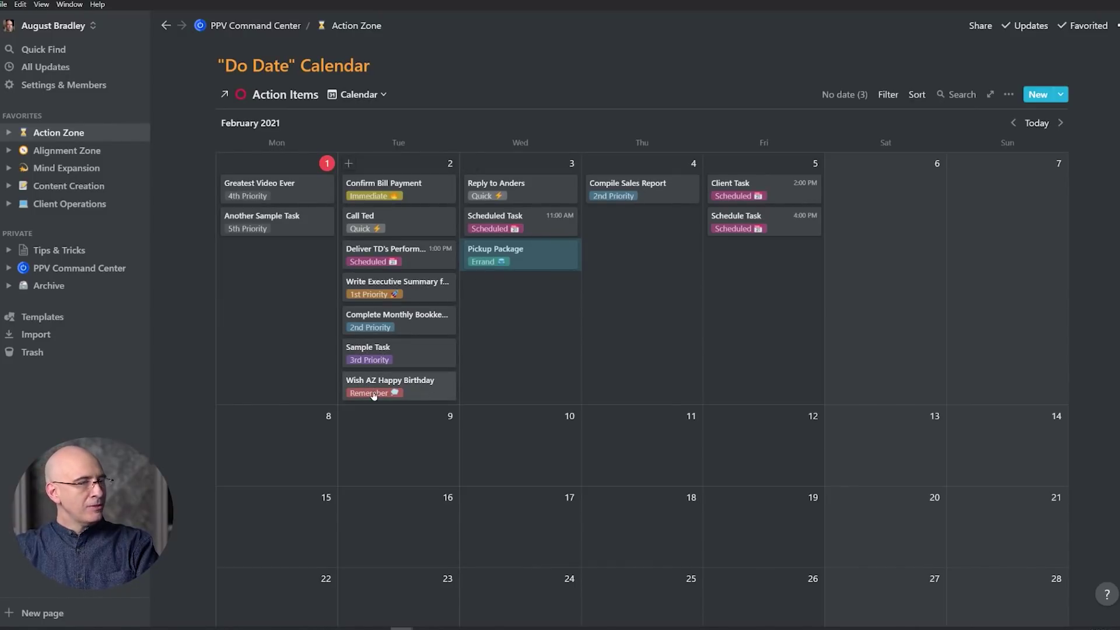
{"action": "left_click", "coordinate": [276, 380]}
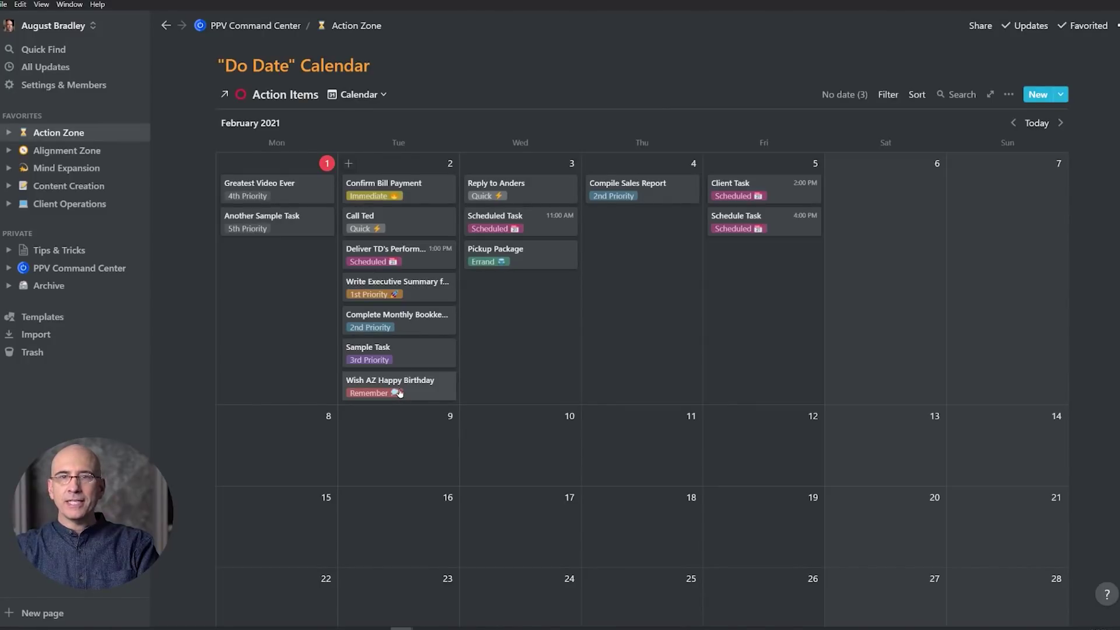
{"action": "left_click_drag", "start_coordinate": [503, 257], "coordinate": [396, 382]}
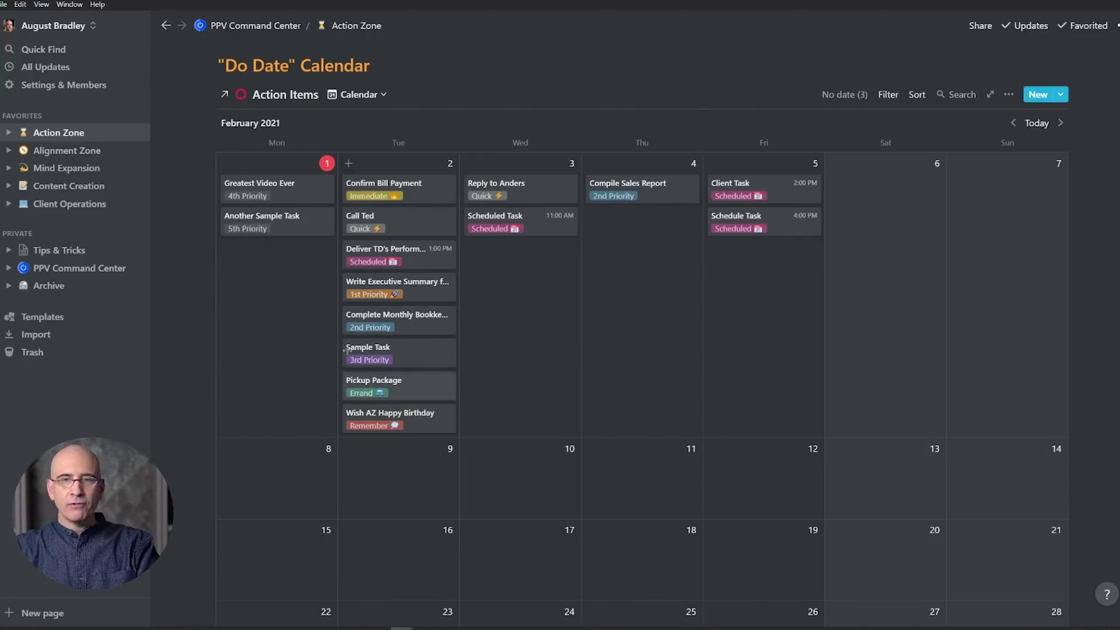
Look at the Priority options of the Pickup Package task without changing its selection
{"action": "left_click", "coordinate": [398, 380]}
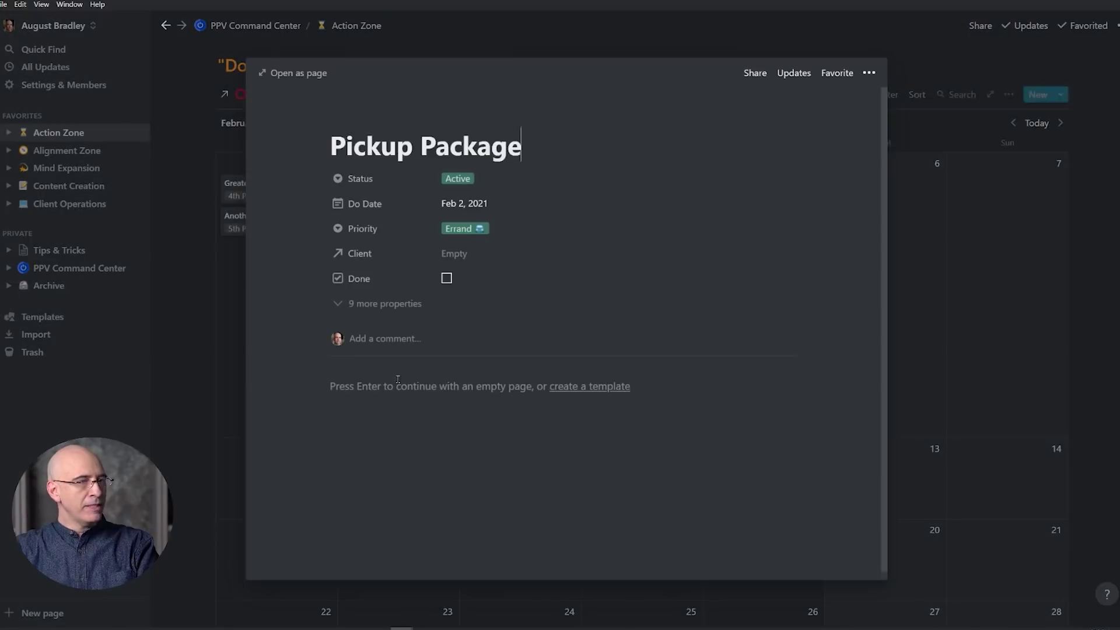
{"action": "left_click", "coordinate": [464, 228]}
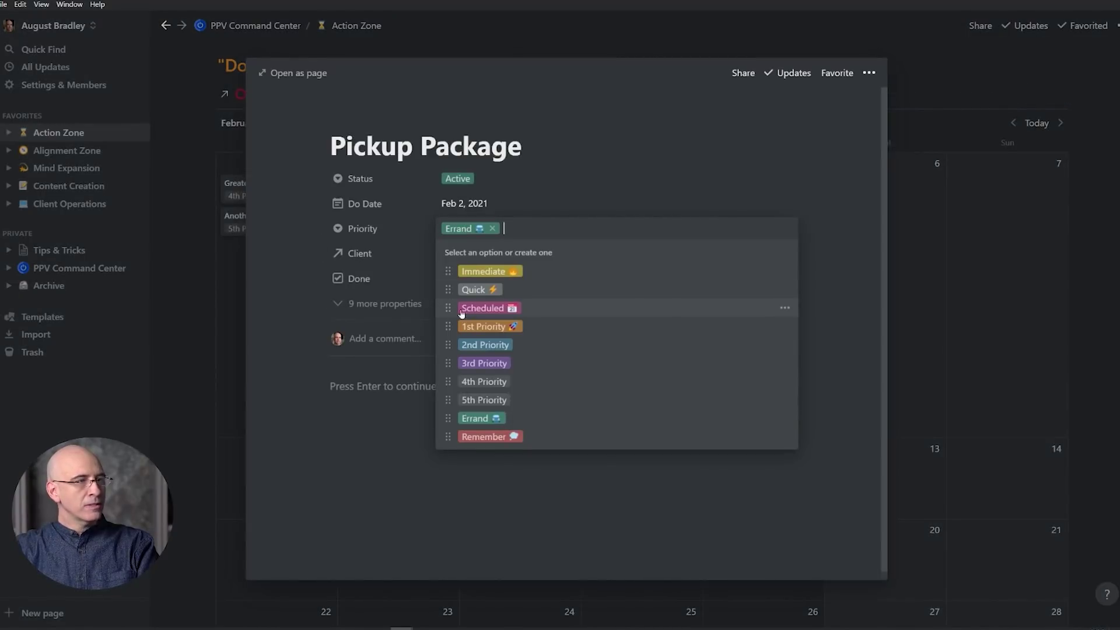
{"action": "left_click", "coordinate": [202, 278]}
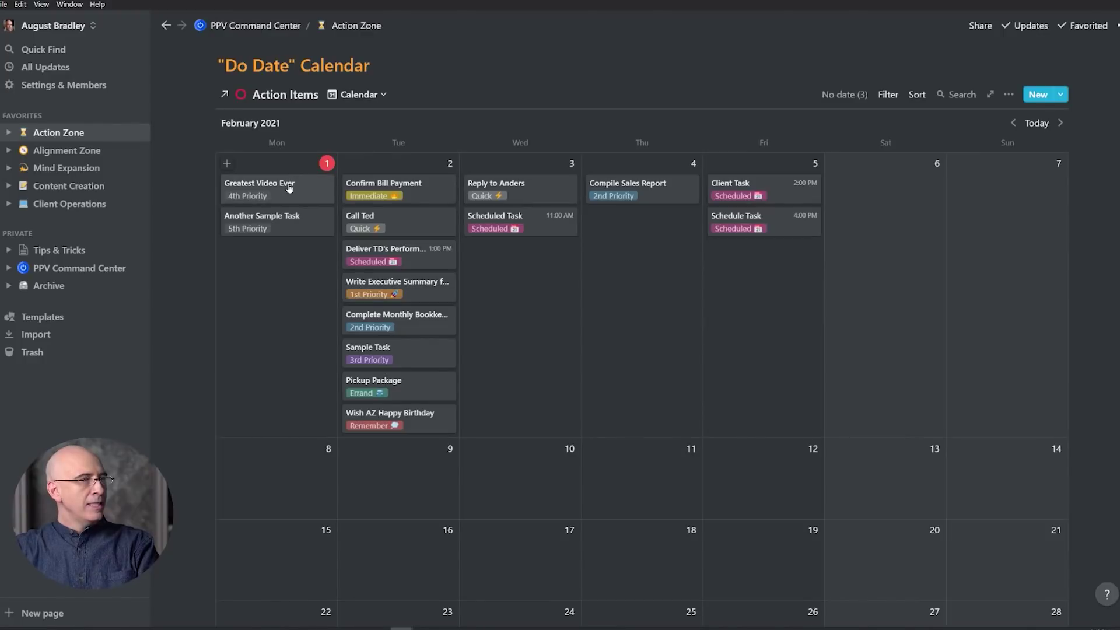
Reschedule Greatest Video Ever to Thursday, February 4 and Another Sample Task to Friday, February 5 on the calendar
{"action": "left_click_drag", "start_coordinate": [288, 188], "coordinate": [610, 234]}
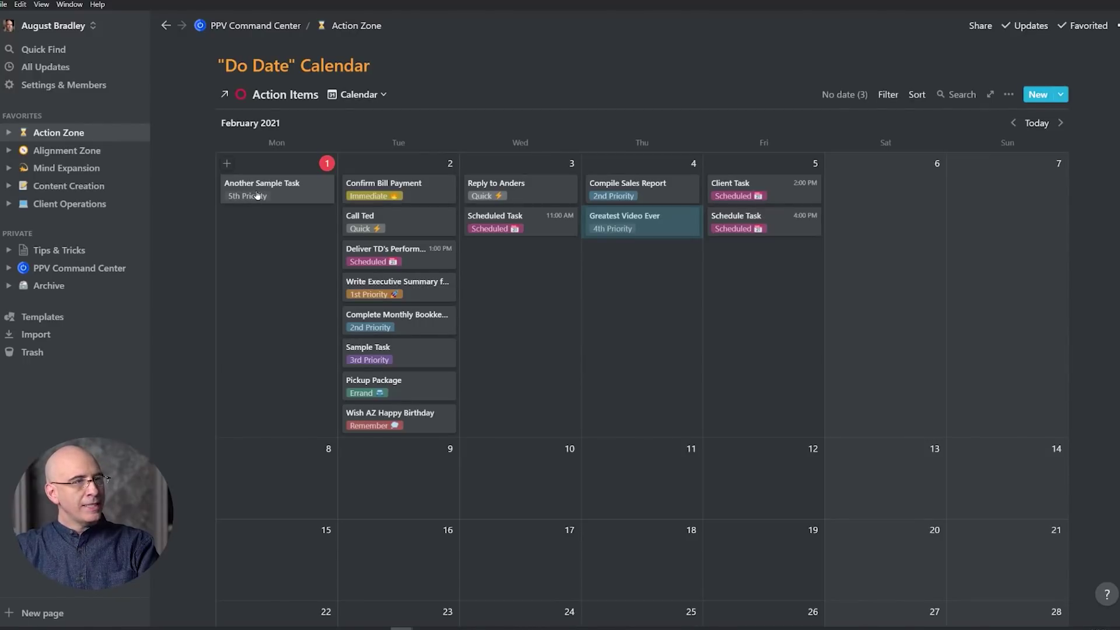
{"action": "left_click_drag", "start_coordinate": [257, 195], "coordinate": [728, 258]}
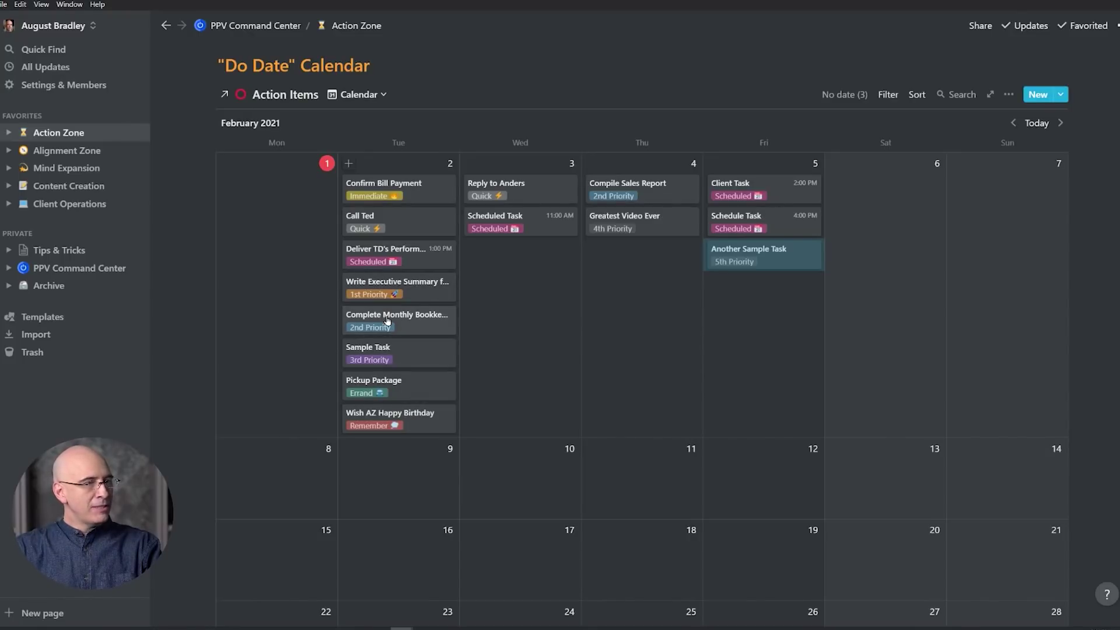
{"action": "left_click_drag", "start_coordinate": [385, 350], "coordinate": [416, 290]}
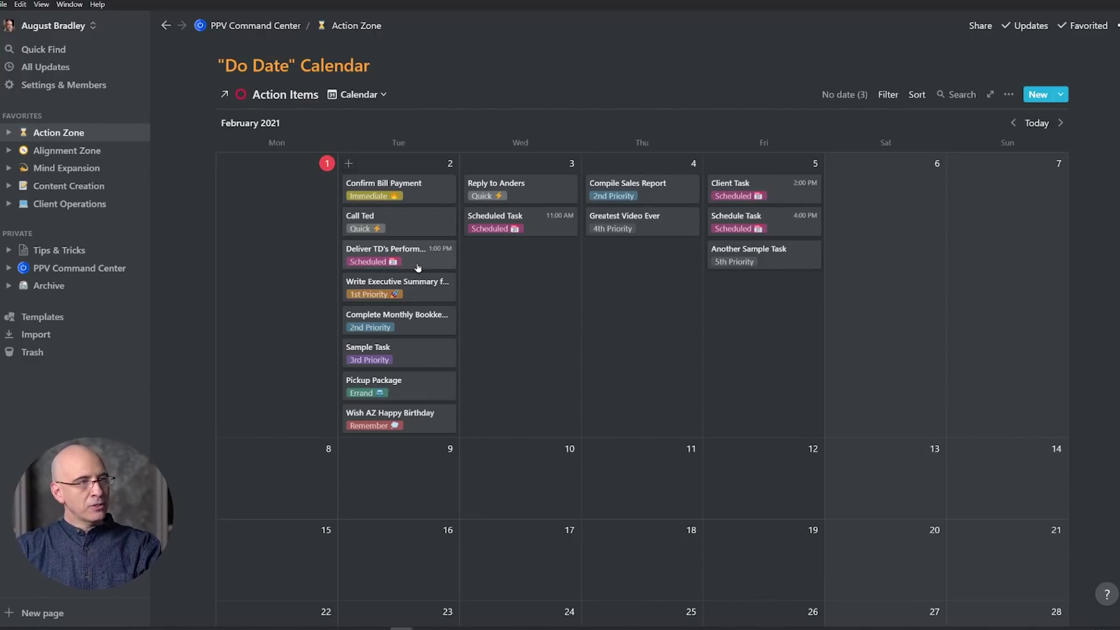
Reschedule the 11:00 AM Scheduled Task and the 4:00 PM Schedule Task to Tuesday, February 2
{"action": "left_click_drag", "start_coordinate": [484, 228], "coordinate": [409, 257]}
{"action": "left_click_drag", "start_coordinate": [746, 217], "coordinate": [396, 263]}
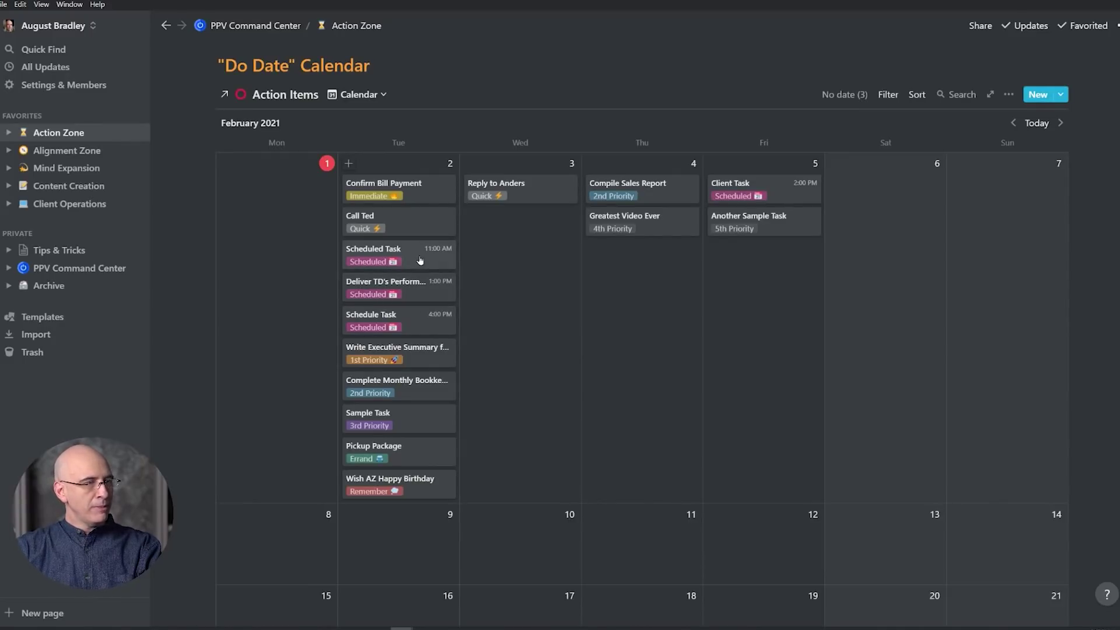
Review the order of all tasks on Tuesday, February 2, from the Immediate item down to the Remember item
{"action": "scroll", "coordinate": [420, 260], "scroll_direction": "down", "scroll_amount": 2}
{"action": "scroll", "coordinate": [420, 260], "scroll_direction": "down", "scroll_amount": 1}
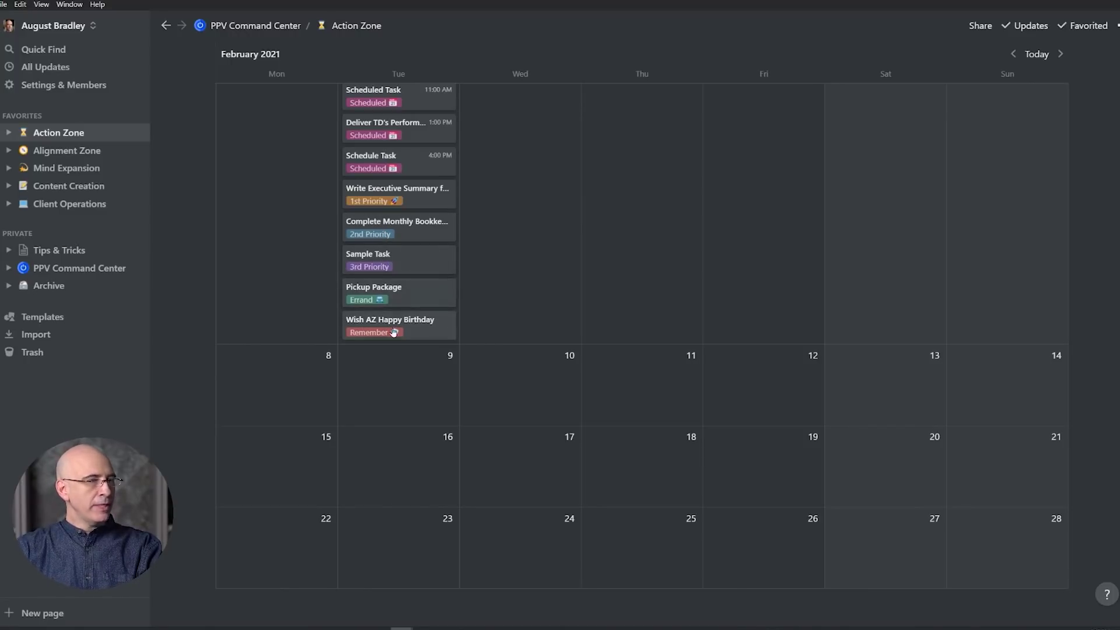
{"action": "scroll", "coordinate": [394, 333], "scroll_direction": "up", "scroll_amount": 2}
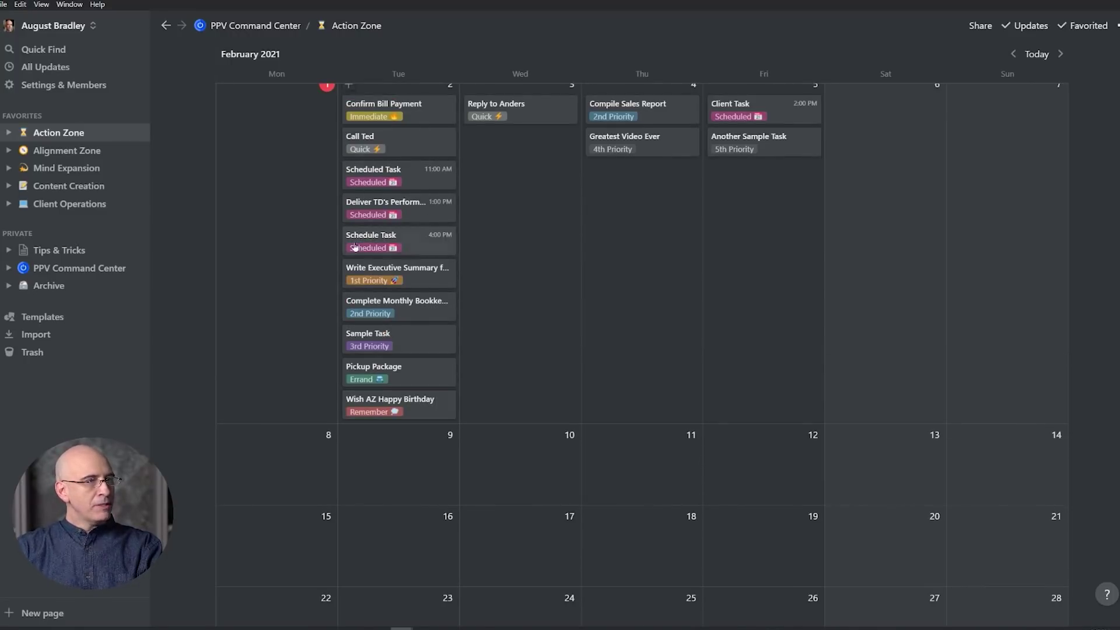
{"action": "scroll", "coordinate": [355, 246], "scroll_direction": "up", "scroll_amount": 2}
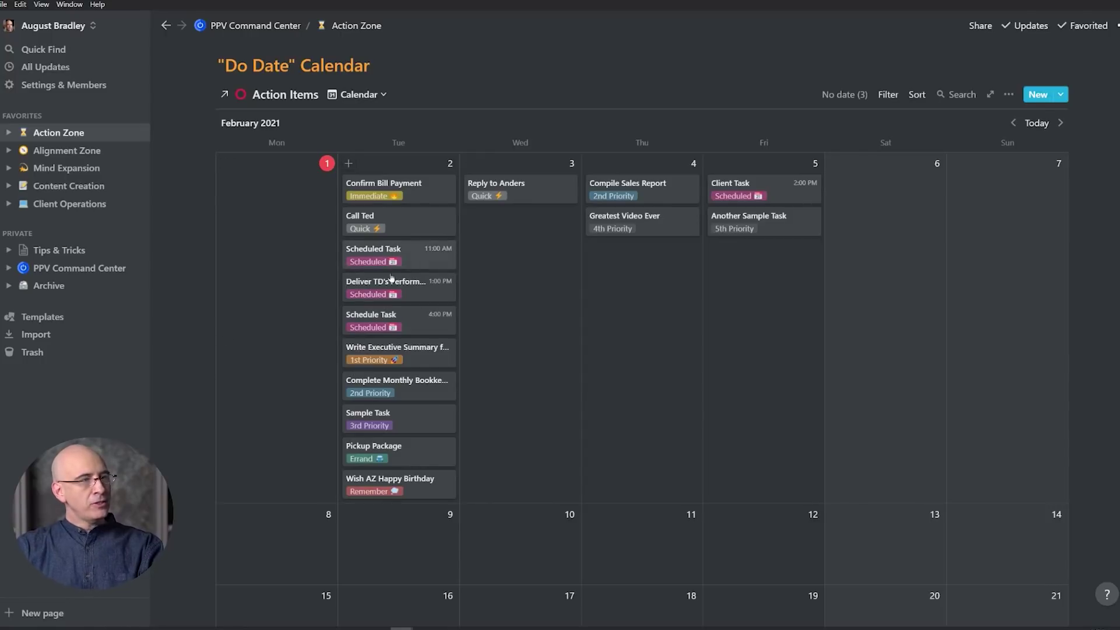
{"action": "scroll", "coordinate": [370, 305], "scroll_direction": "down", "scroll_amount": 2}
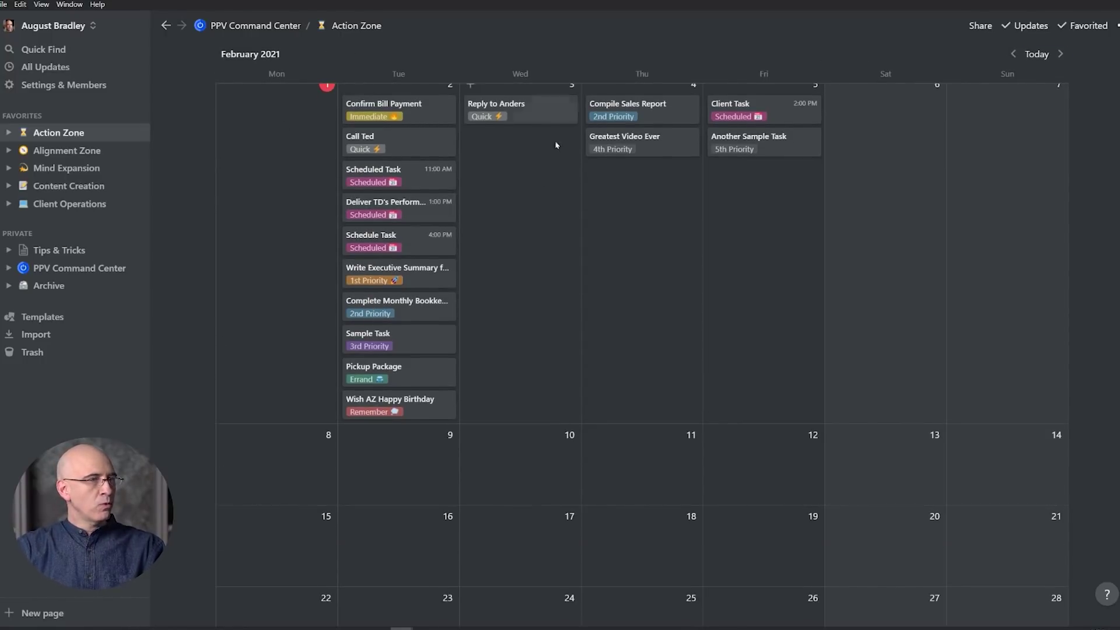
{"action": "scroll", "coordinate": [379, 350], "scroll_direction": "up", "scroll_amount": 2}
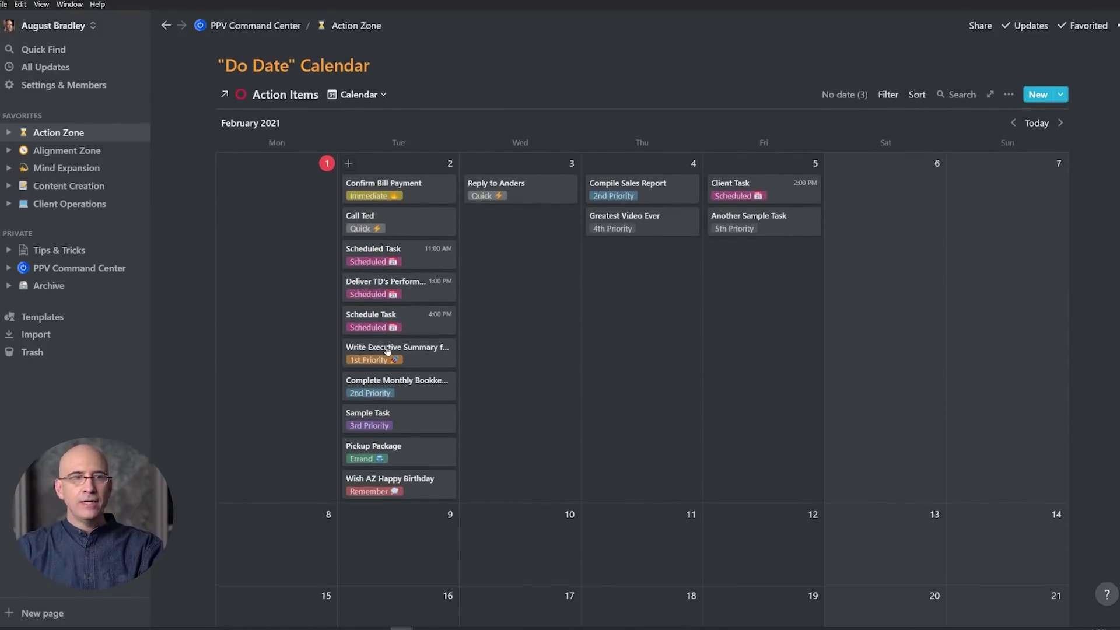